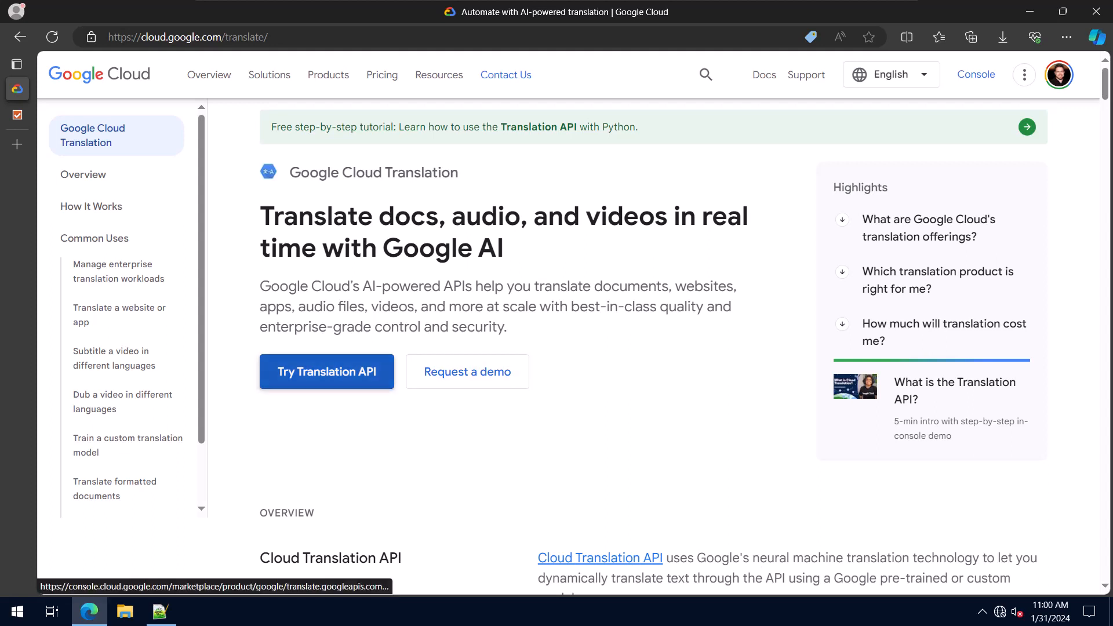
Open the Translation API product from the Google Cloud Translation page and enable it for the LF Forms project.
left_click(326, 372)
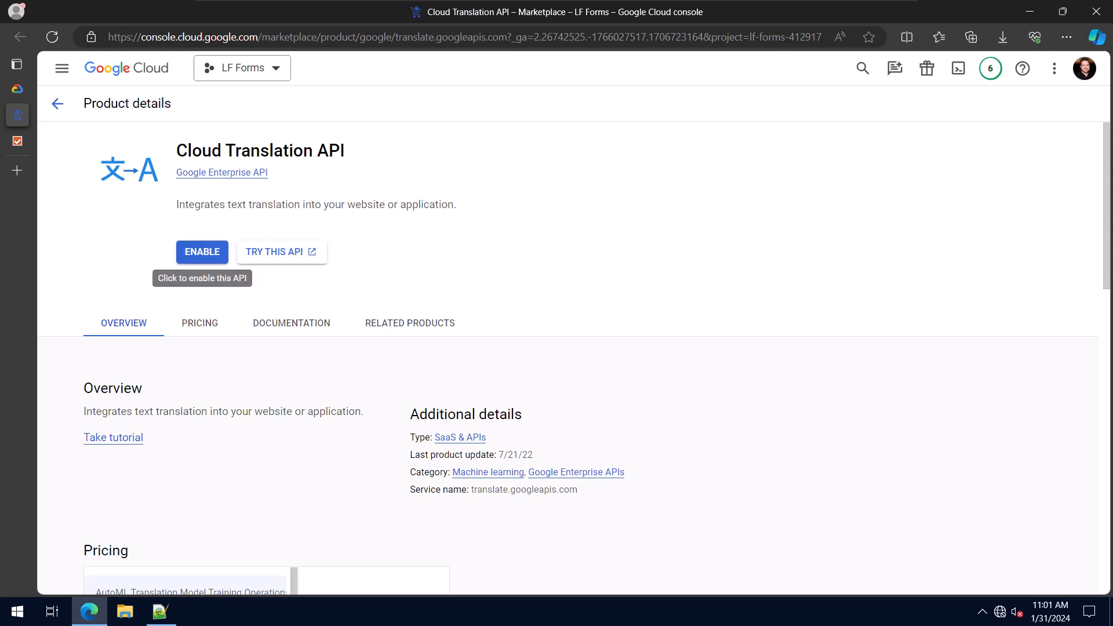
left_click(203, 252)
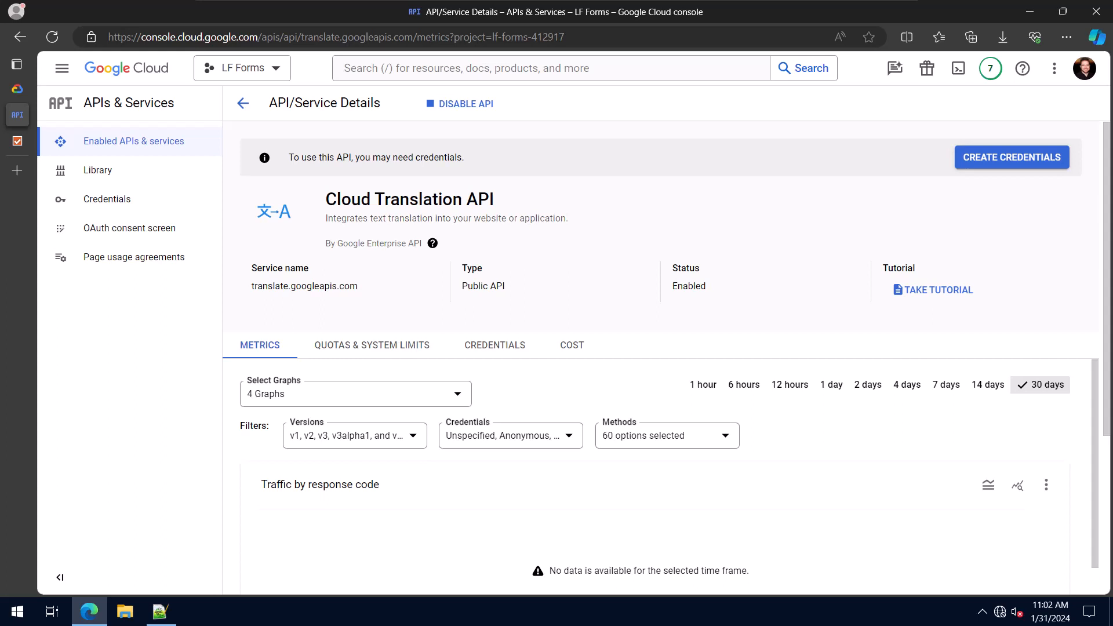
Create an API key credential in the LF Forms project.
left_click(107, 199)
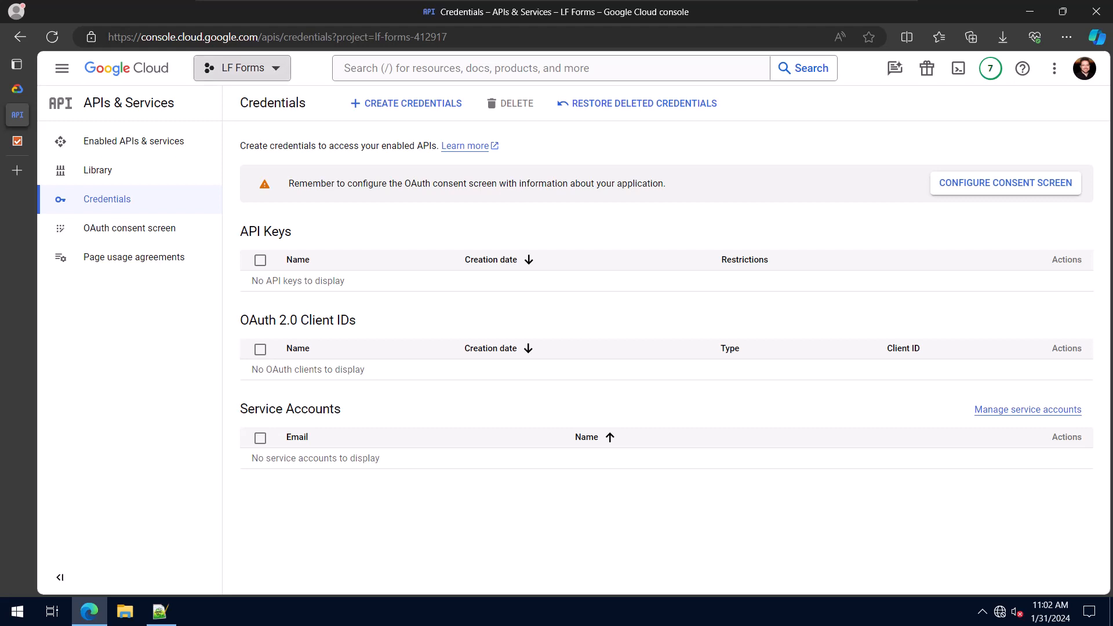
left_click(243, 68)
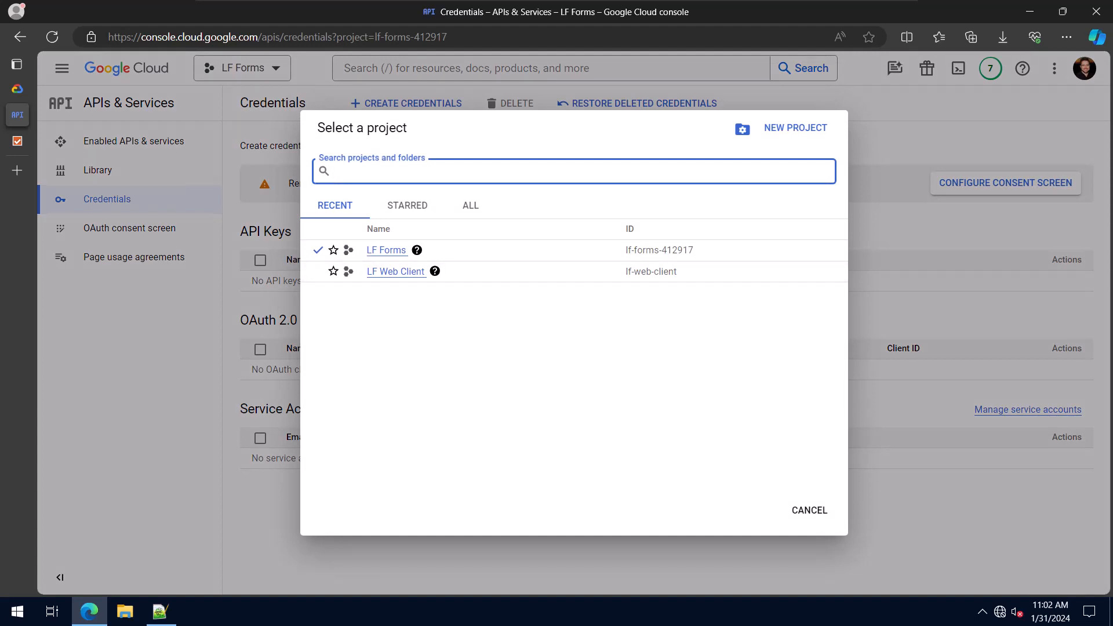
left_click(809, 510)
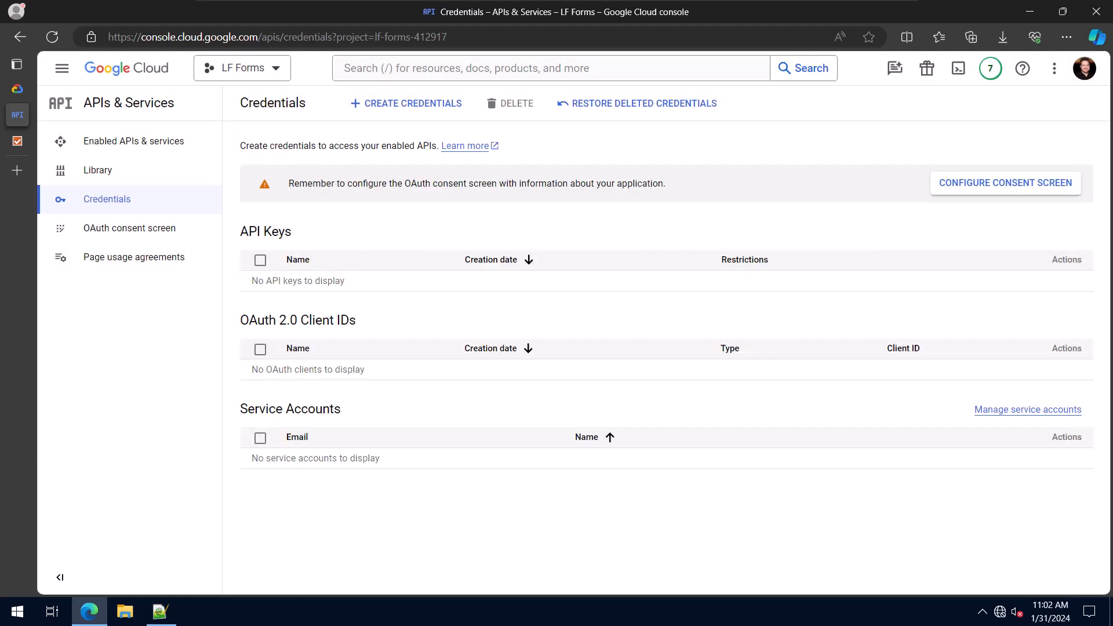
left_click(406, 103)
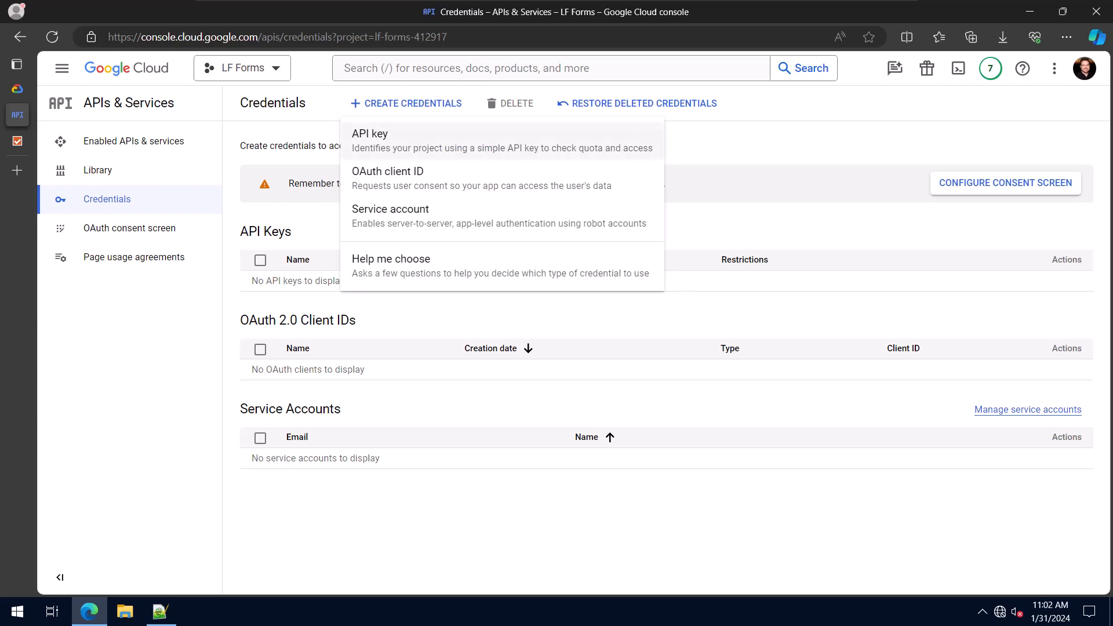
left_click(501, 140)
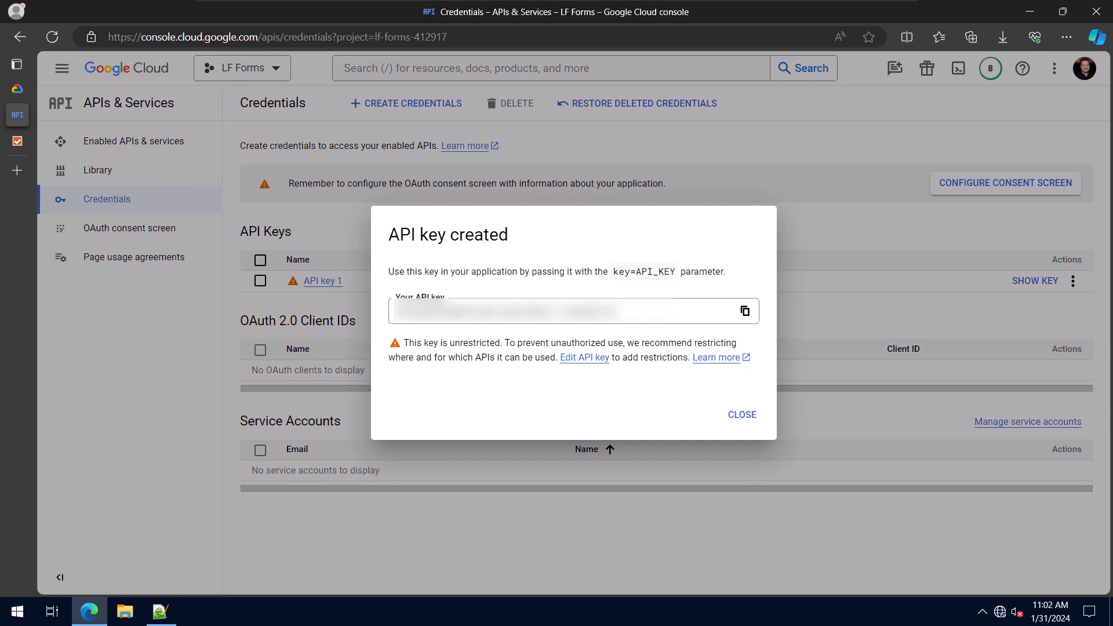
left_click(742, 414)
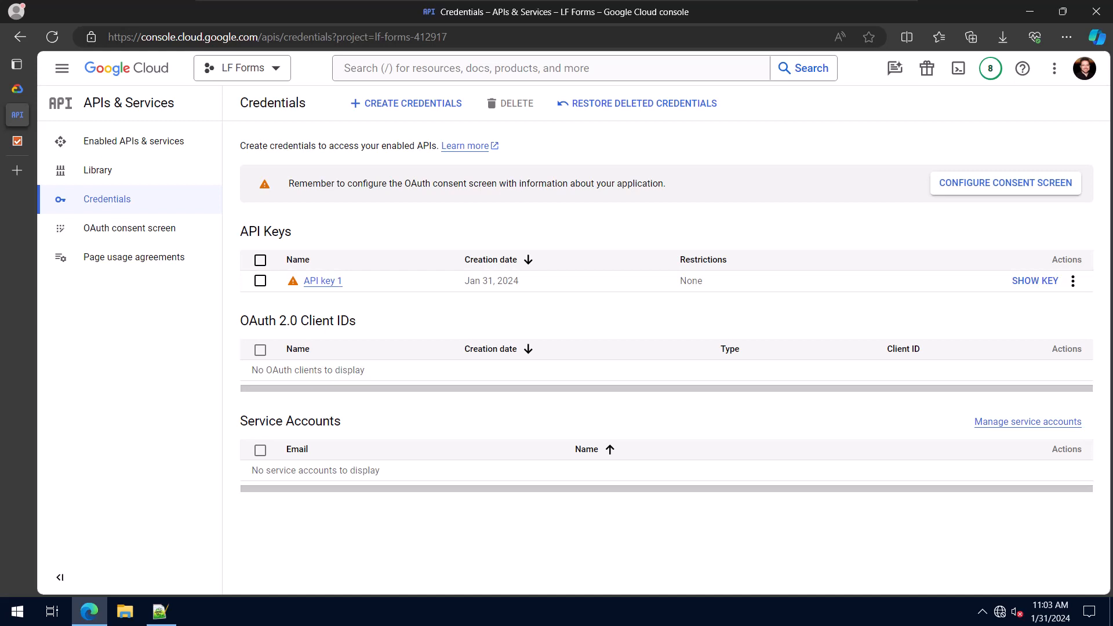
Show the new API key and copy it to the clipboard.
left_click(1073, 281)
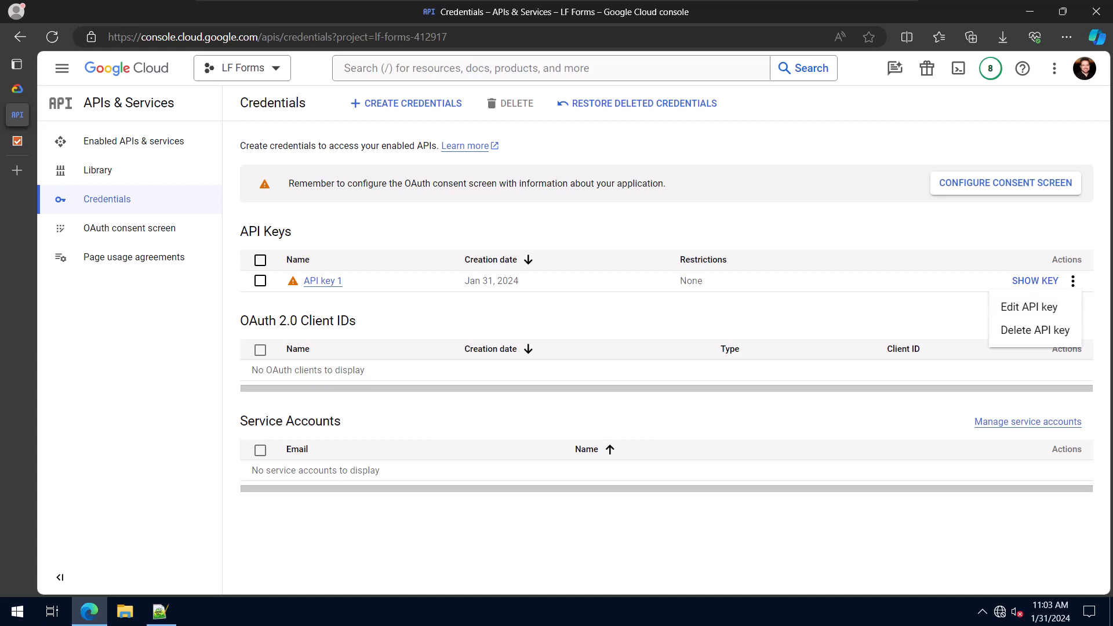
left_click(1035, 281)
left_click(1036, 281)
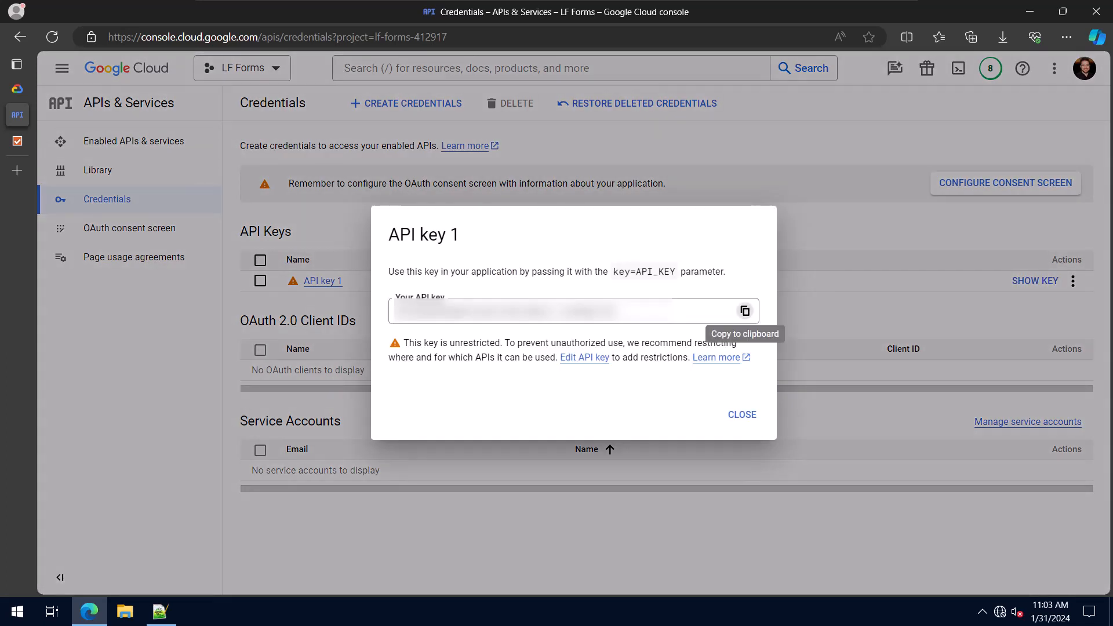
left_click(745, 311)
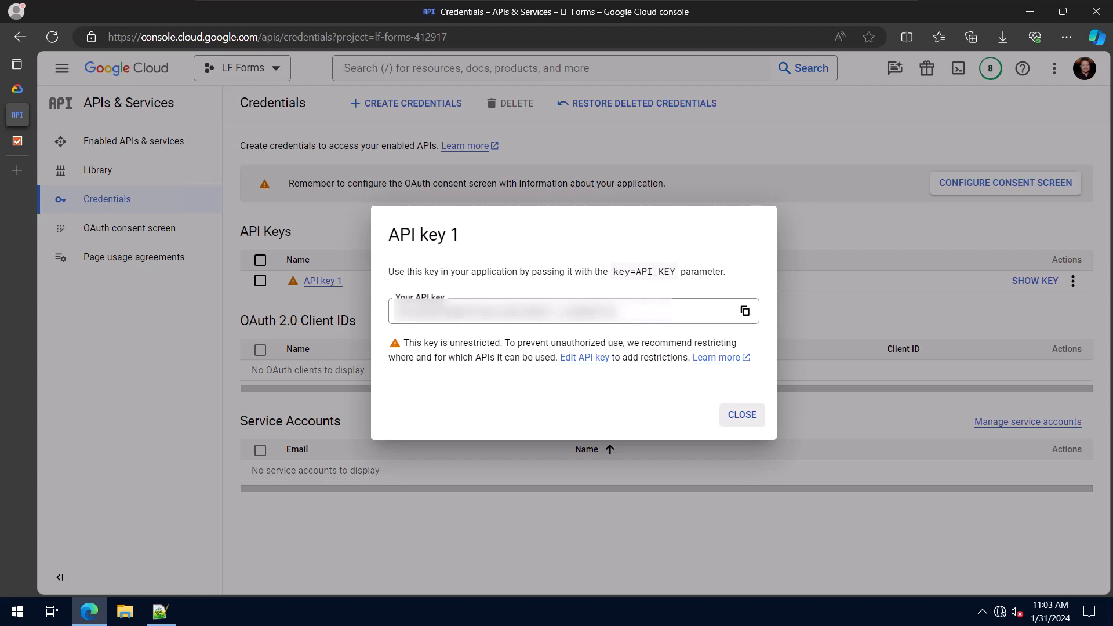
left_click(742, 415)
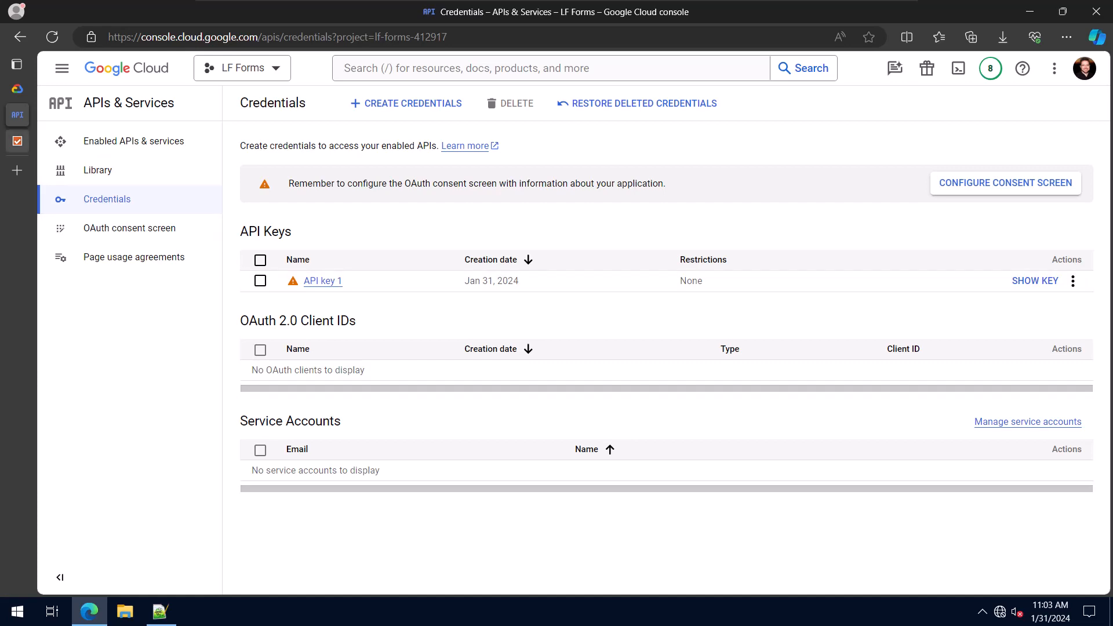
Switch to Laserfiche Forms and paste the API key into the GOOGLE_TRANSLATE_API_KEY constant in the No Translations form's inline JavaScript.
left_click(17, 141)
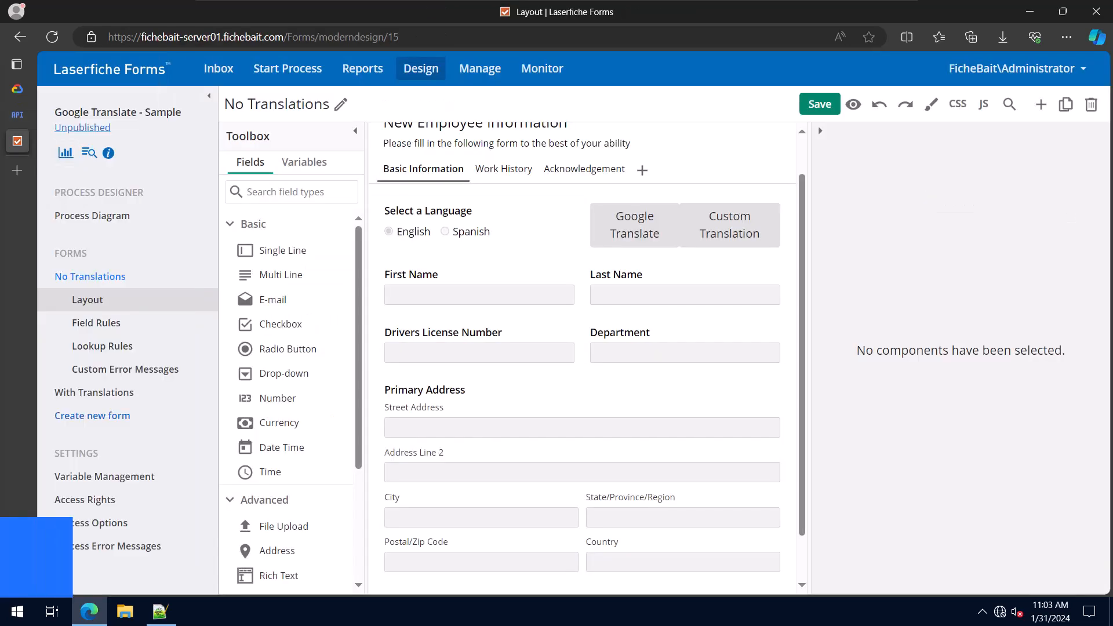
scroll(584, 174, "up", 1)
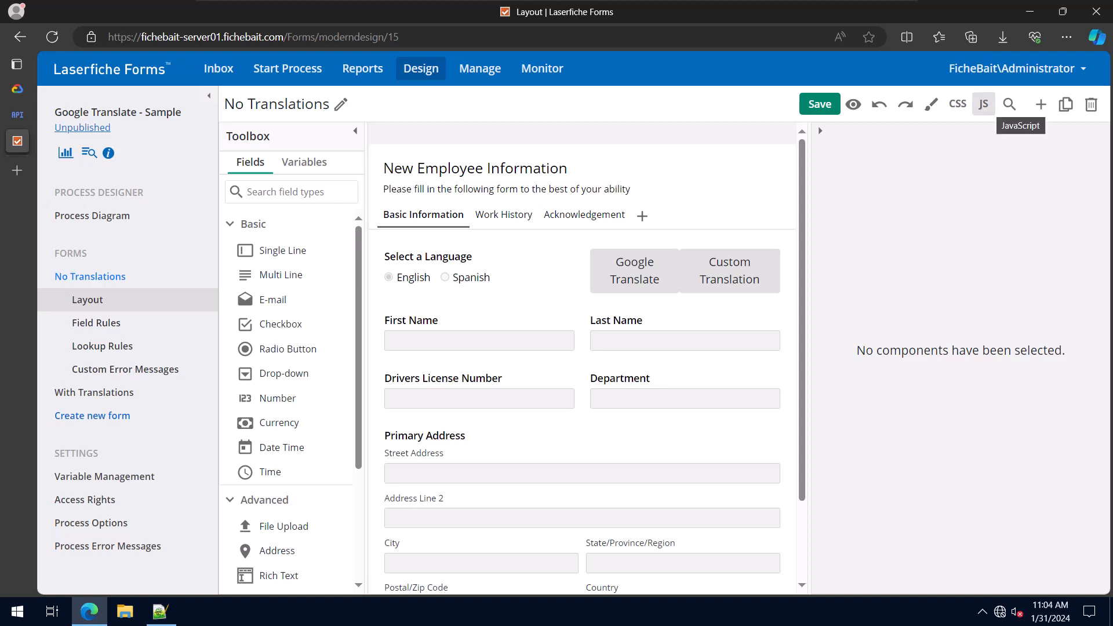
left_click(983, 104)
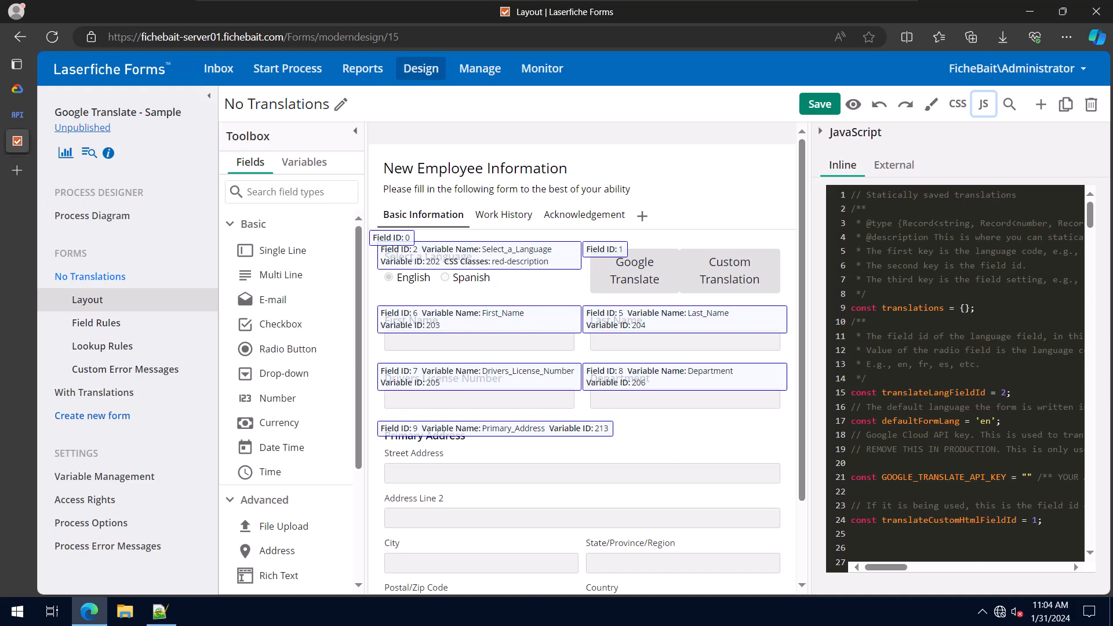
scroll(956, 377, "down", 3)
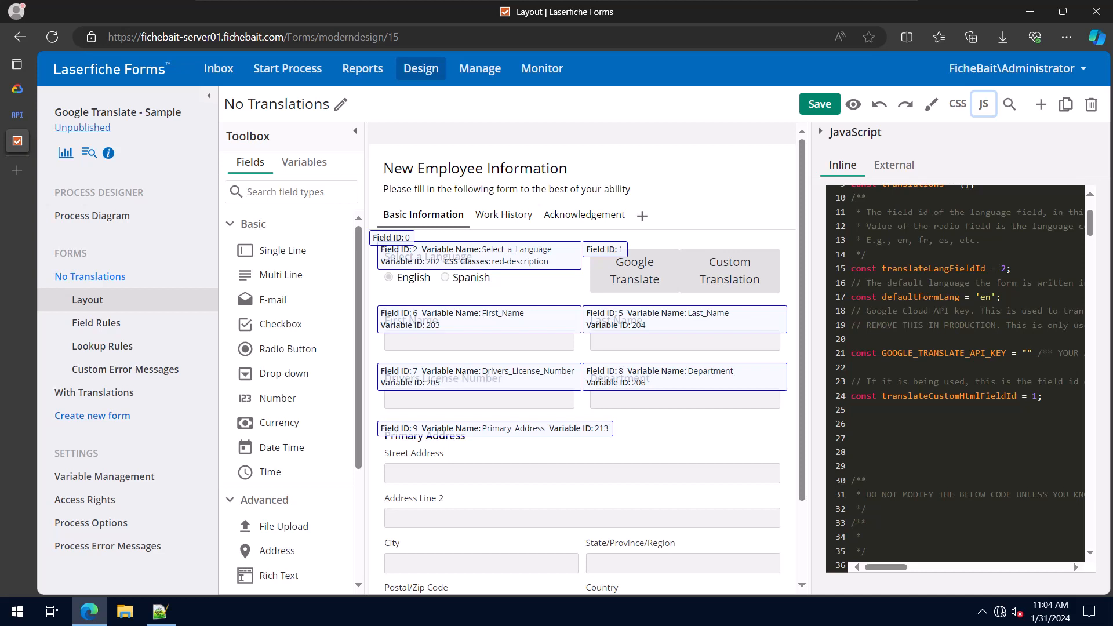
left_click(1026, 352)
key("ctrl+v")
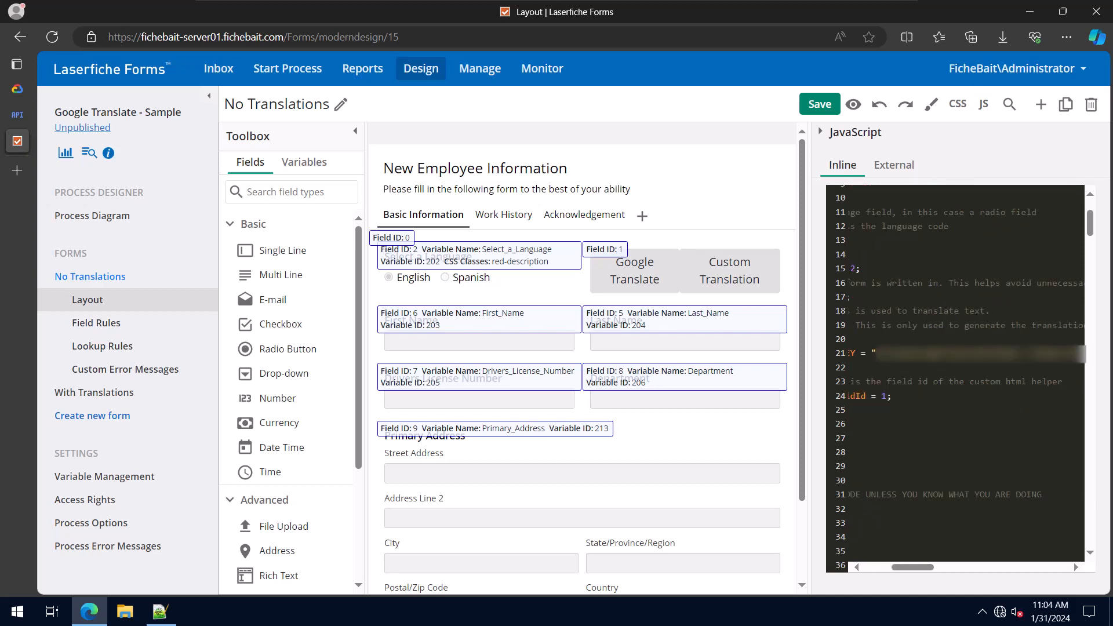
left_click_drag(912, 567, 884, 567)
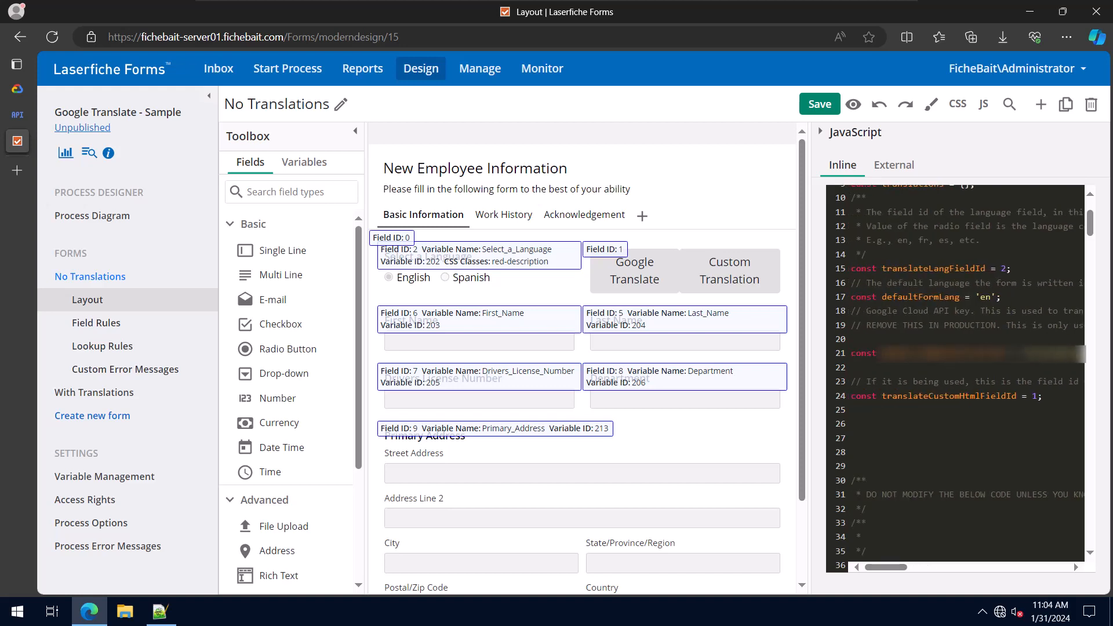
scroll(956, 374, "up", 2)
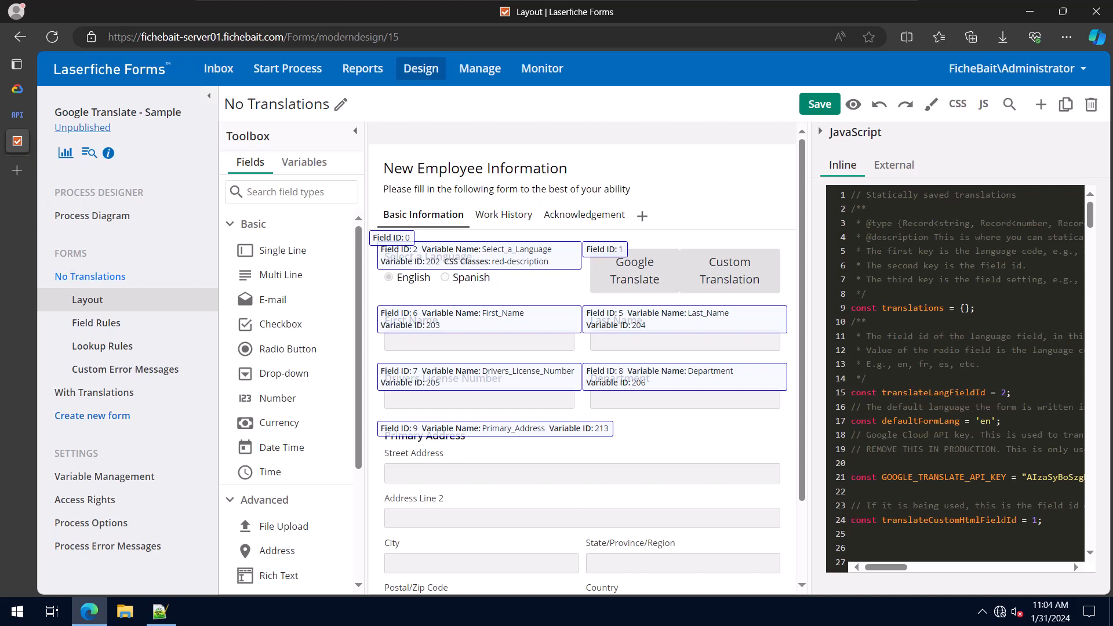
Add a French choice with the value fr to the Select a Language radio field.
left_click(479, 272)
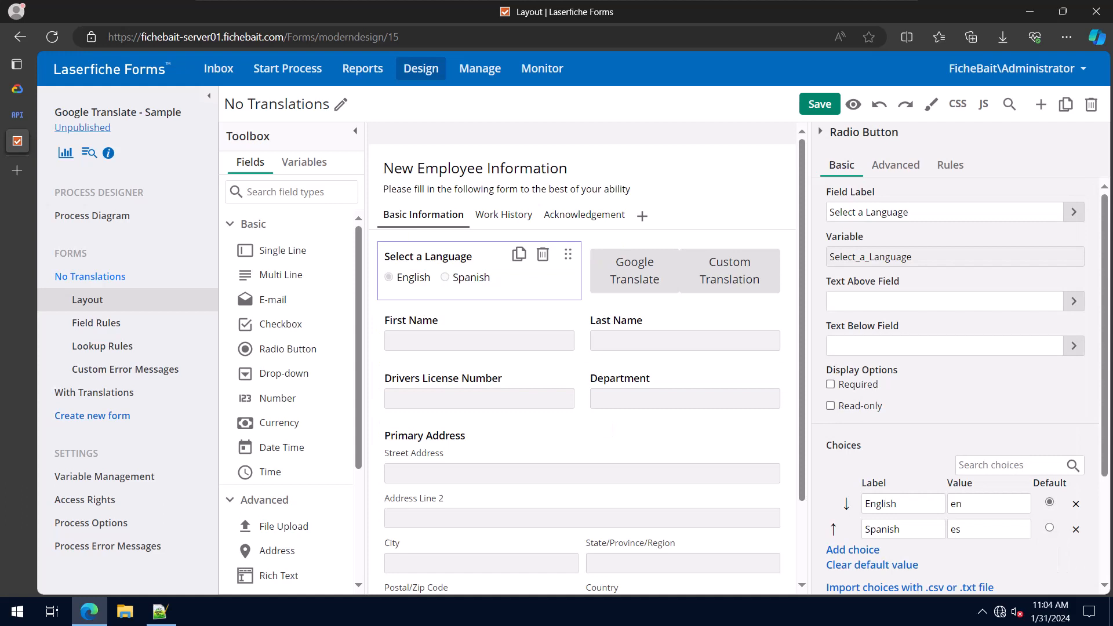
scroll(956, 464, "down", 3)
left_click(852, 402)
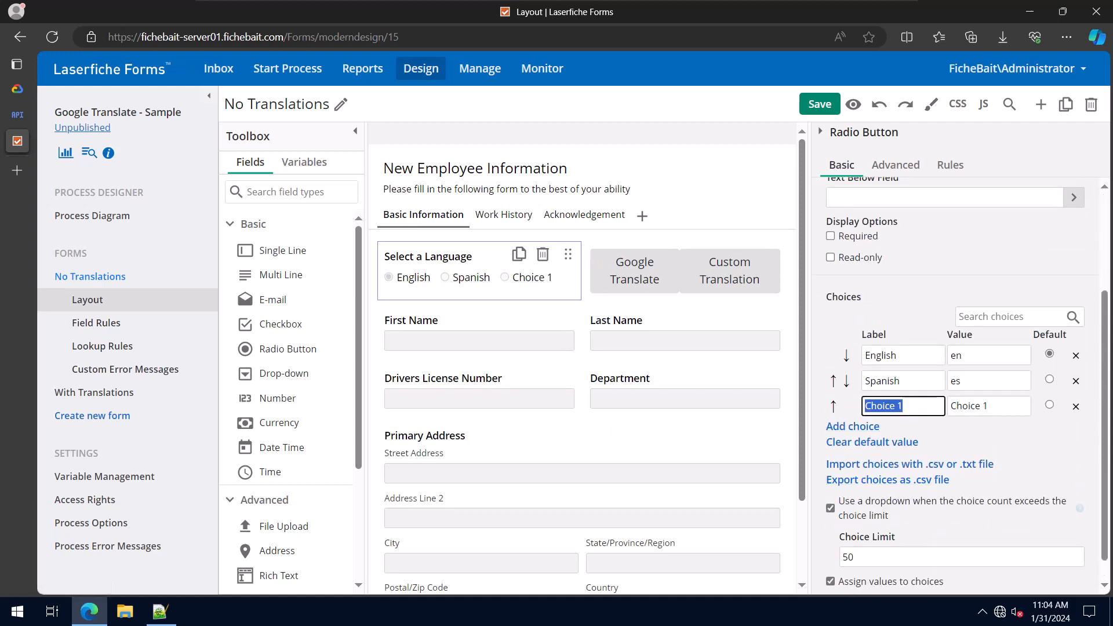
type("French")
key("Tab")
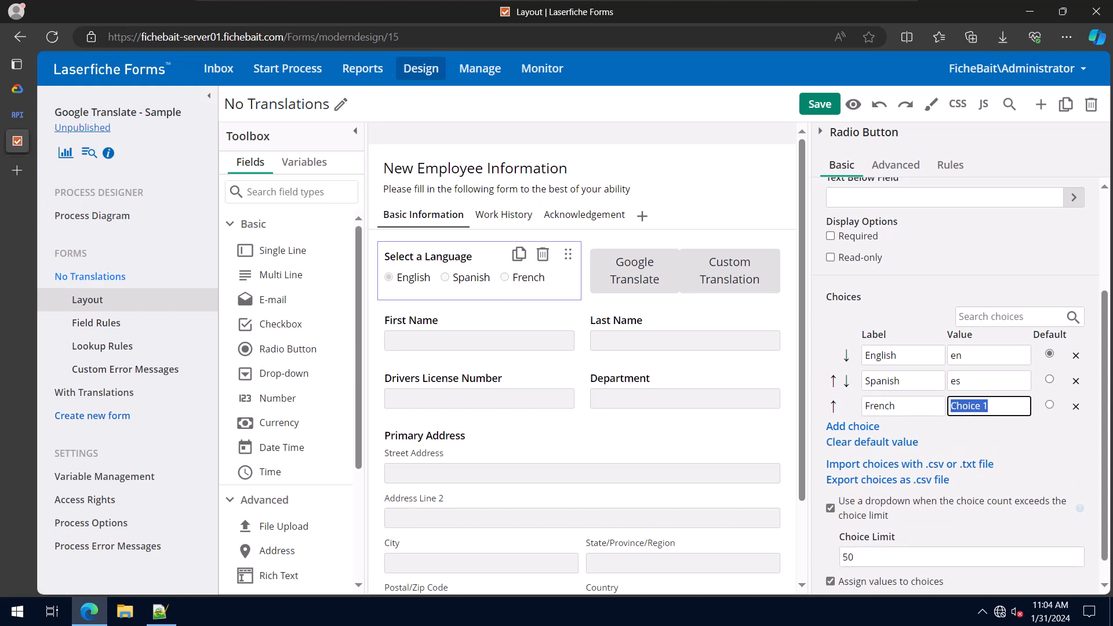
type("fr")
Add a Zulu choice with the value zu to the language field and save the form.
left_click(852, 426)
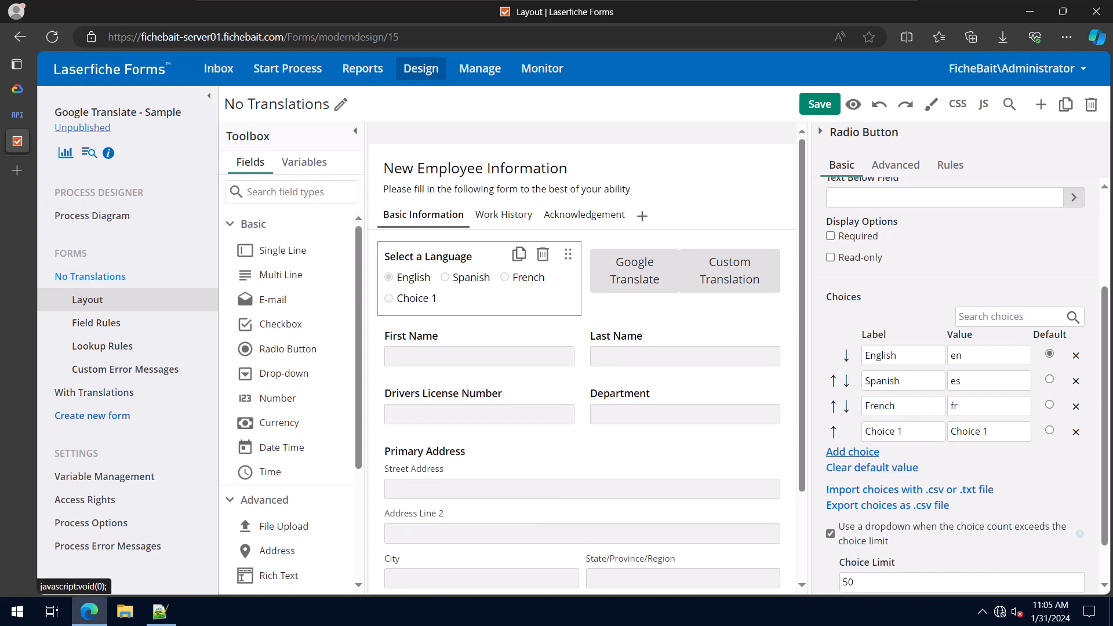
type("Zulu")
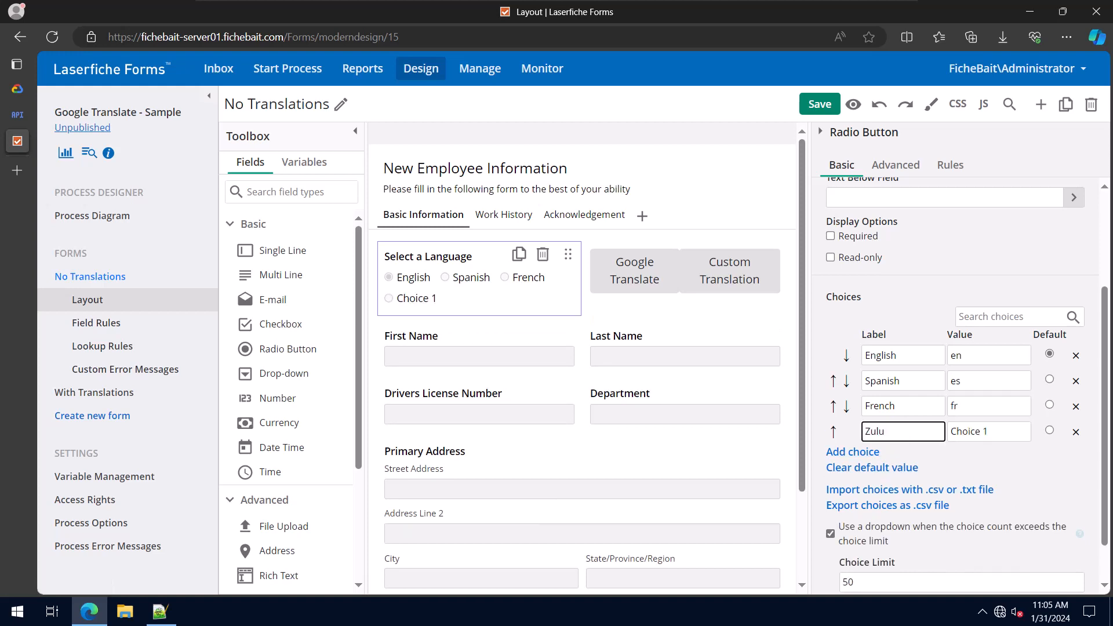
key("Tab")
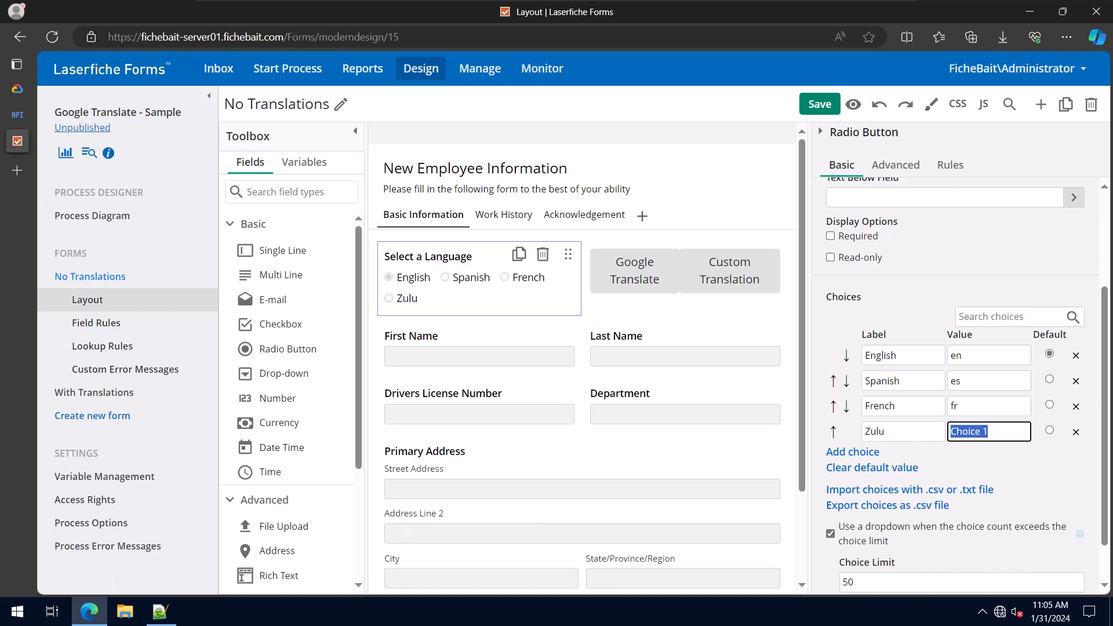
type("zu")
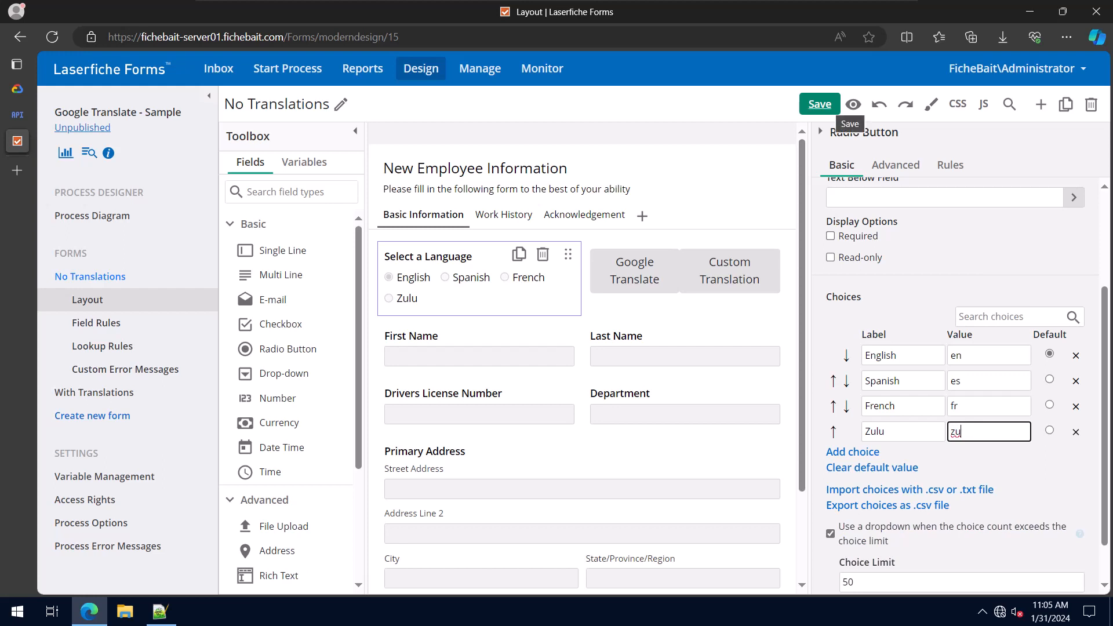
left_click(820, 104)
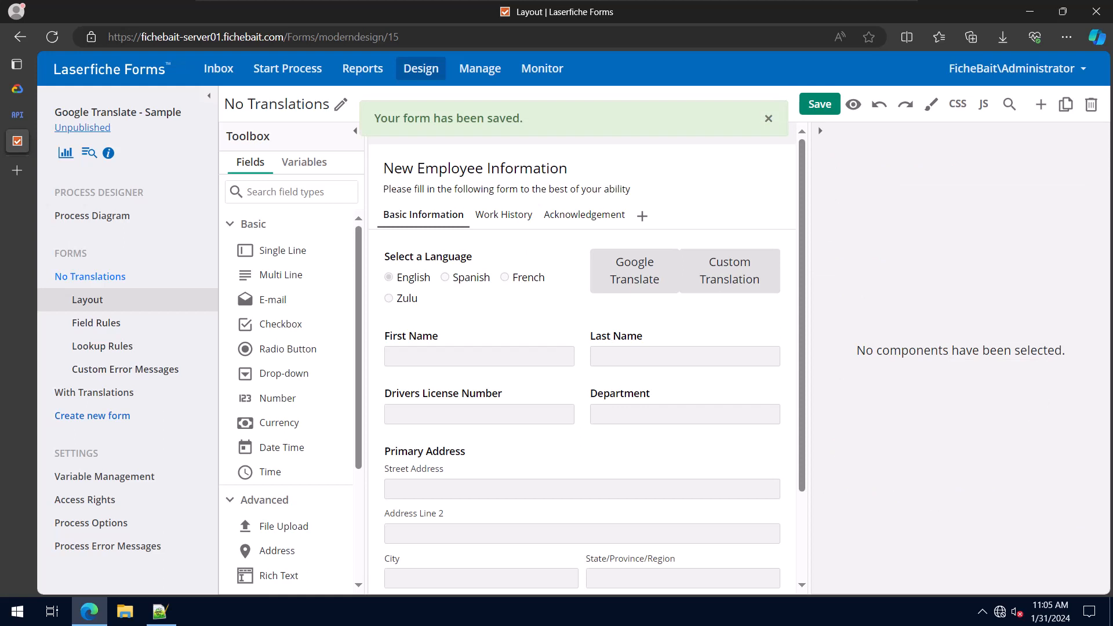
Preview the form and generate its translations with Google Translate.
left_click(852, 105)
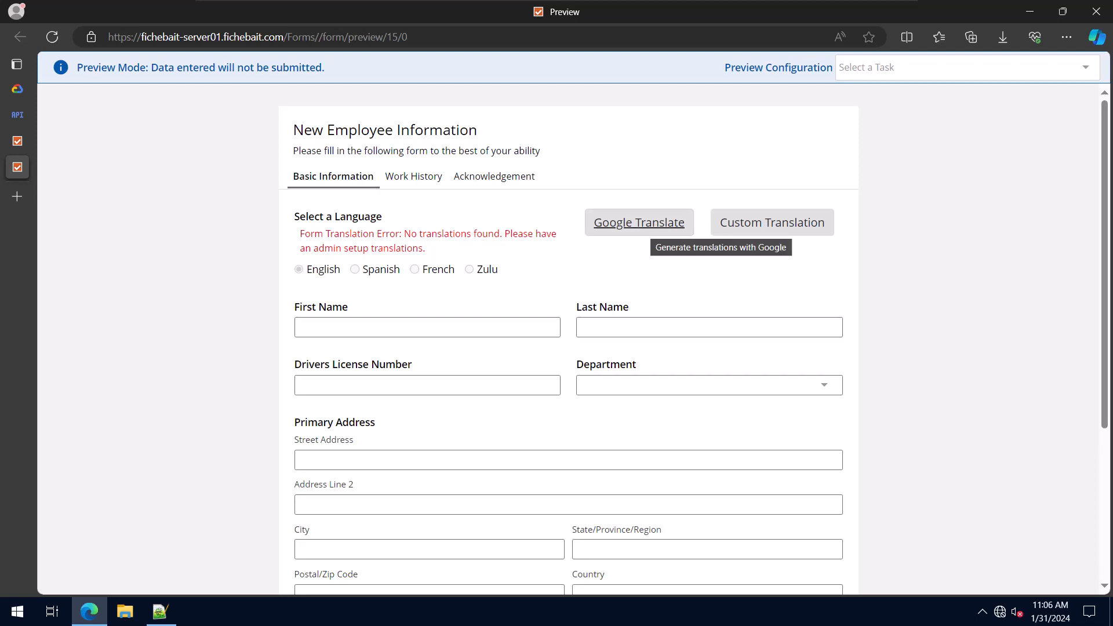
left_click(644, 225)
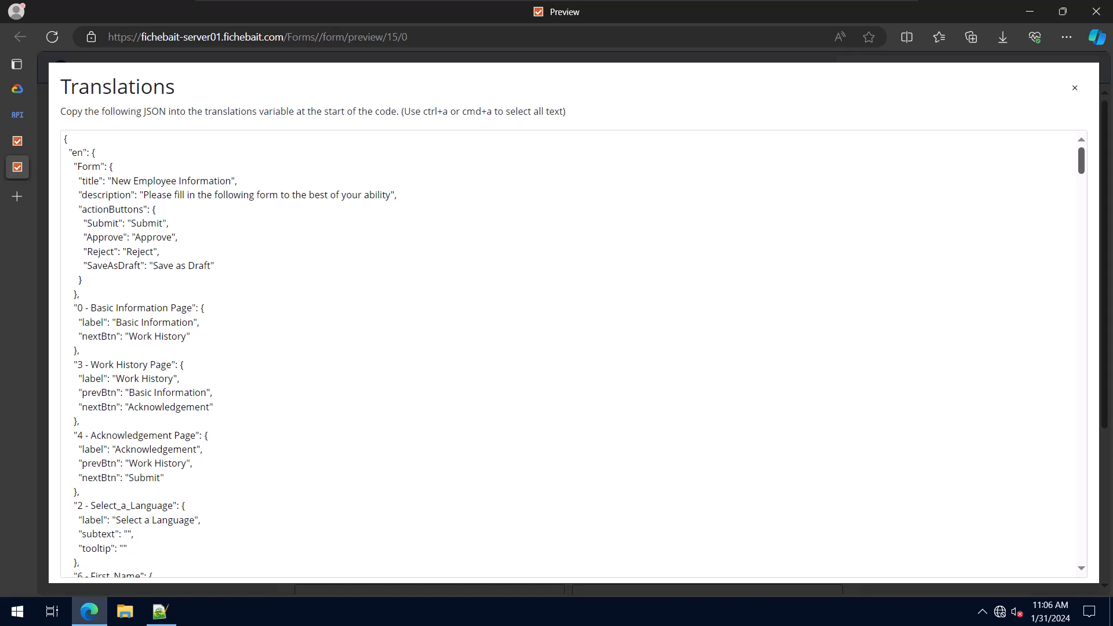
Examine the generated translations JSON, going through the English, Spanish and French entries.
scroll(1081, 162, "down", 2)
scroll(574, 354, "down", 20)
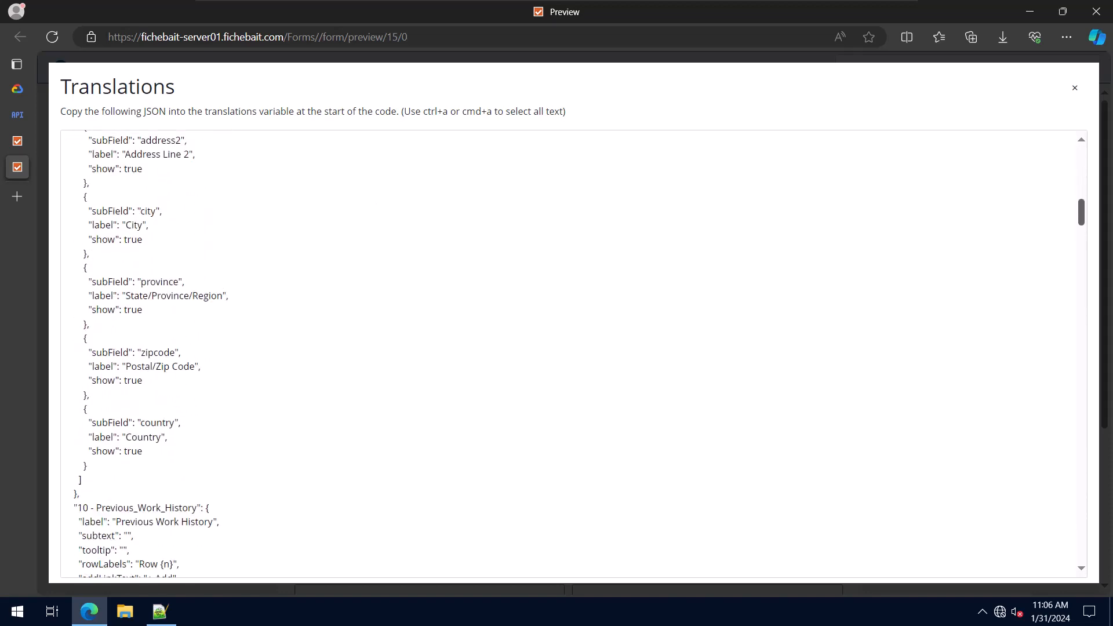
scroll(574, 354, "down", 15)
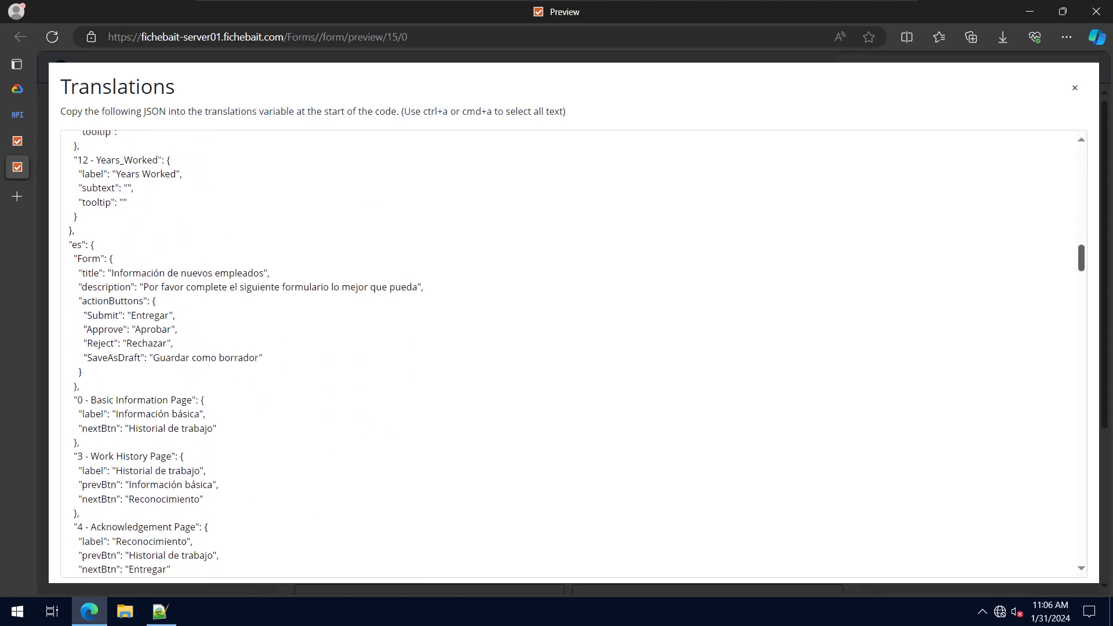
scroll(247, 352, "up", 1)
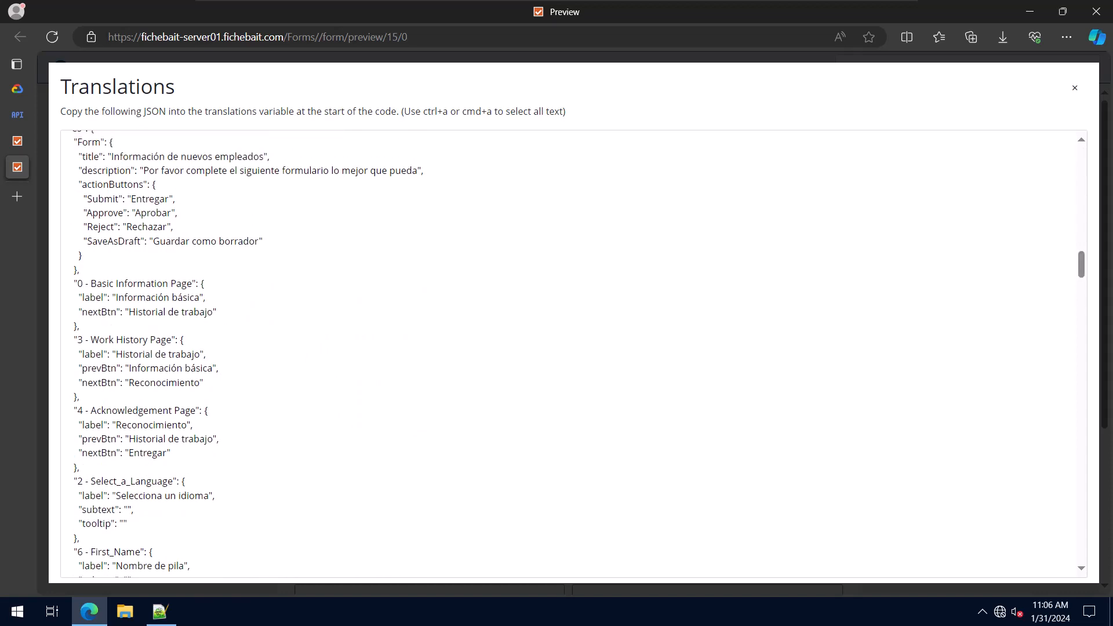
scroll(1081, 263, "down", 12)
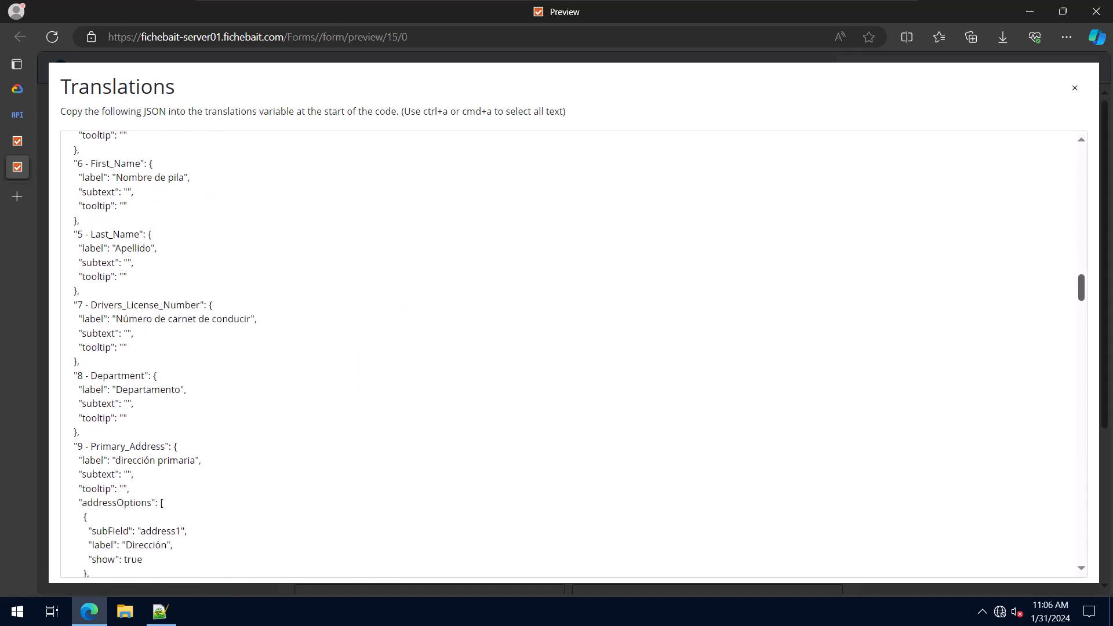
scroll(1081, 348, "down", 10)
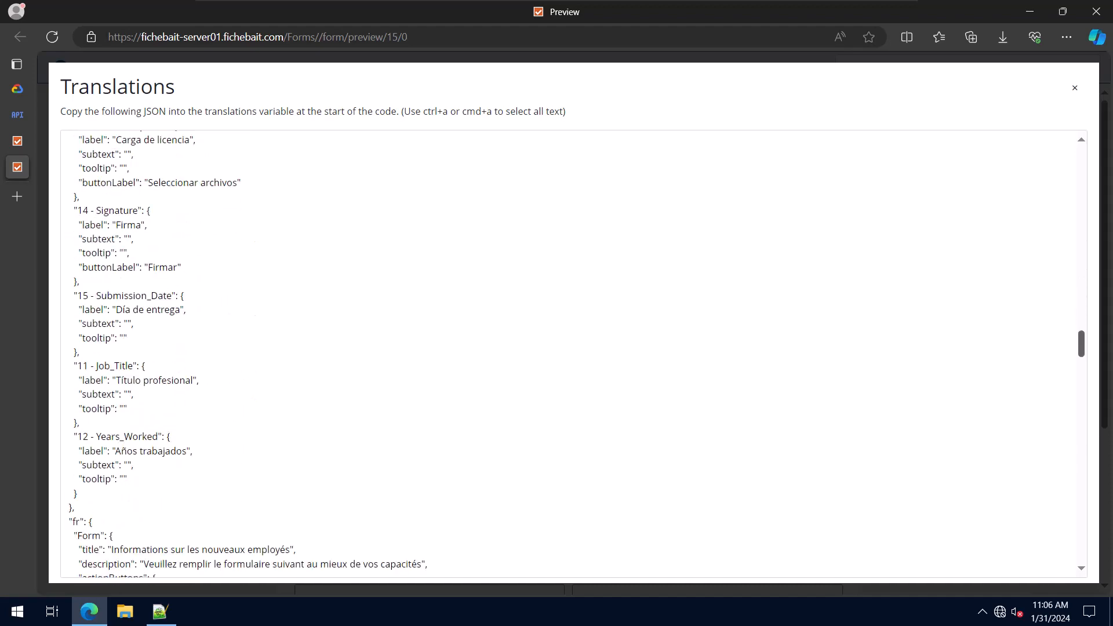
scroll(1081, 368, "down", 1)
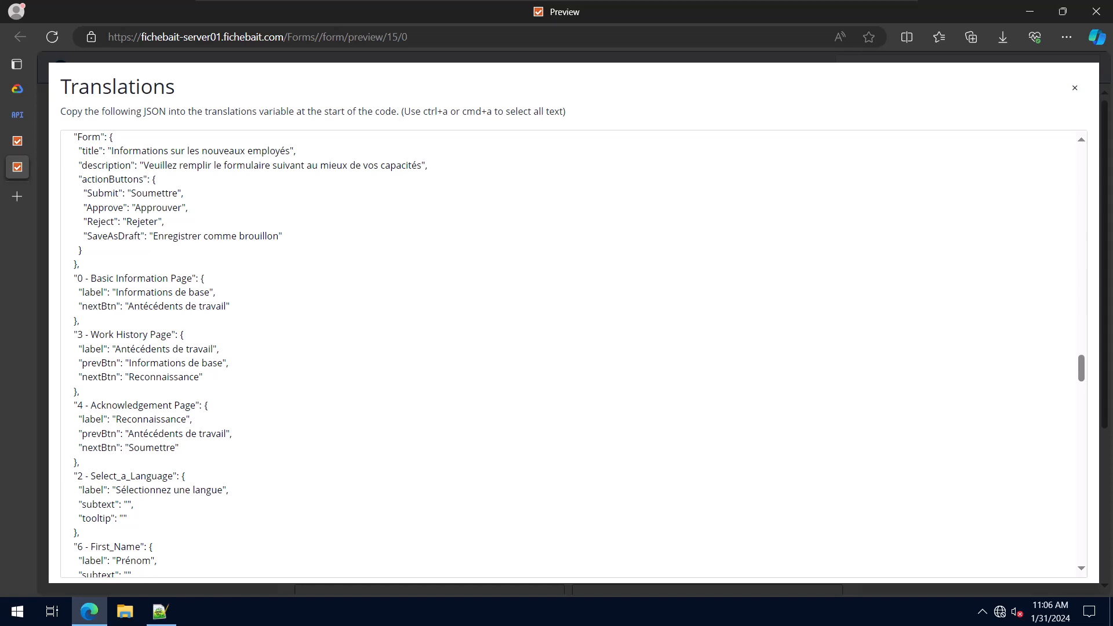
Check the remaining French and the Zulu entries and copy the entire generated translations JSON.
scroll(574, 354, "down", 15)
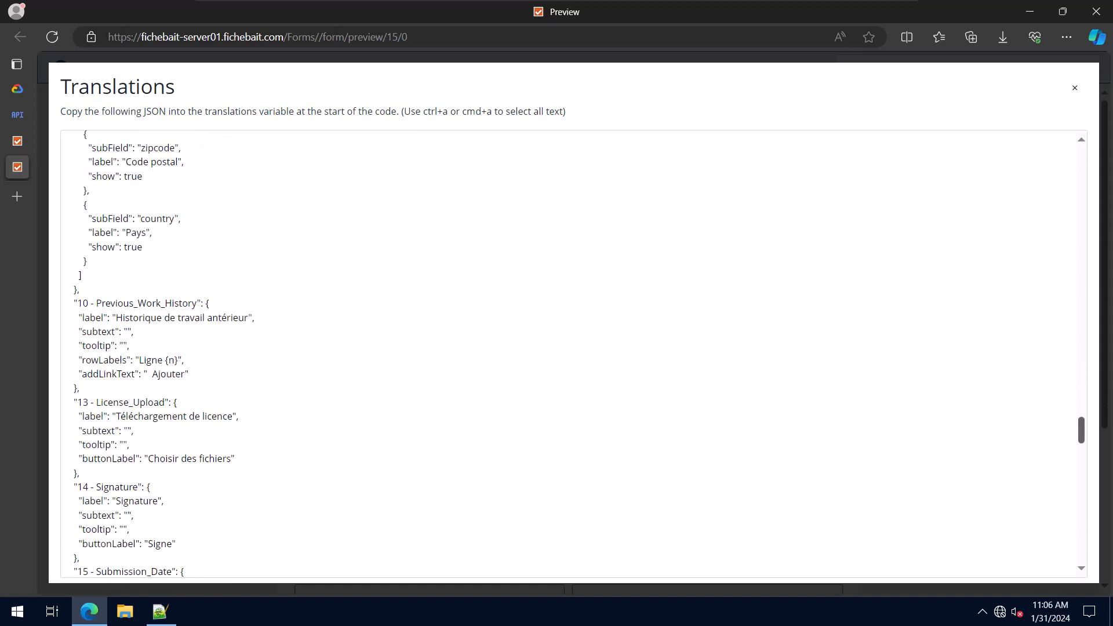
scroll(574, 353, "down", 12)
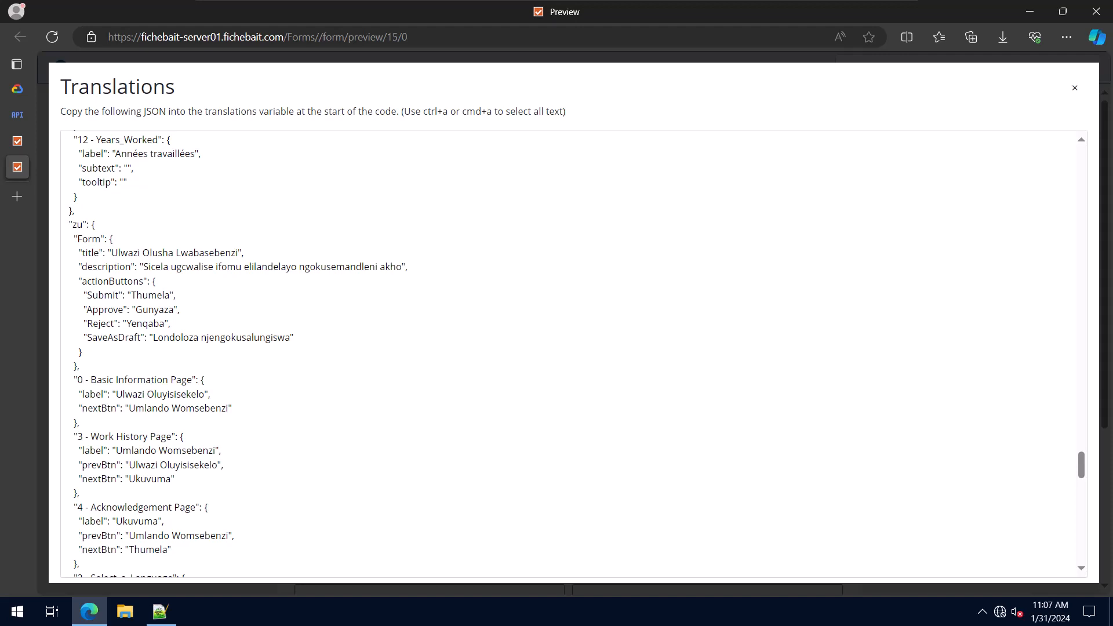
key("ctrl+a")
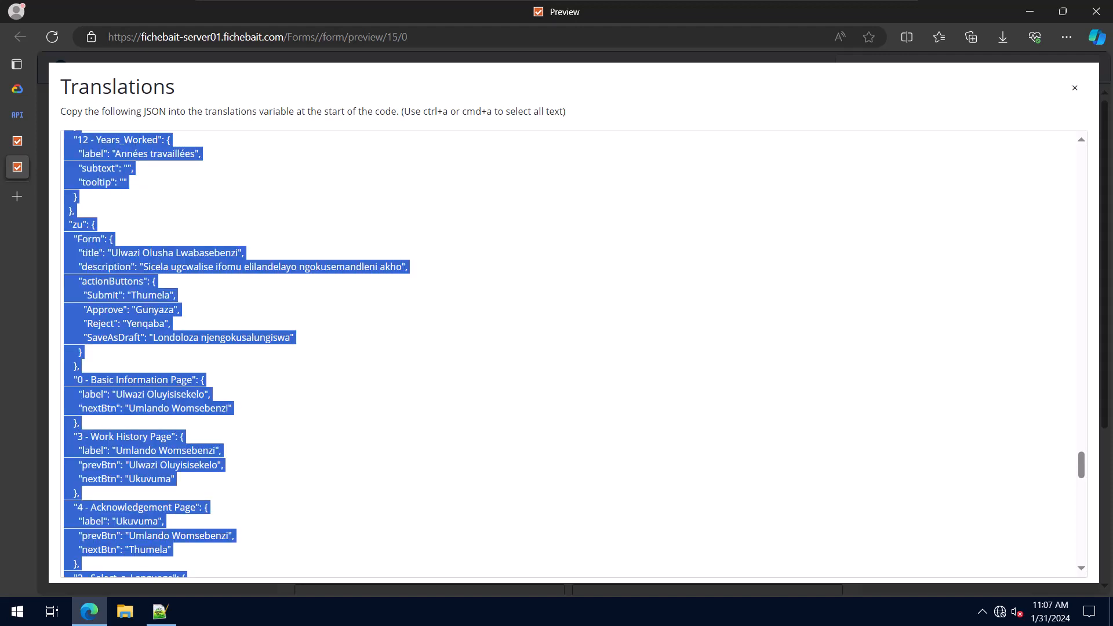
right_click(262, 266)
left_click(348, 282)
Replace the empty translations object in the No Translations form's inline JavaScript with the copied JSON and save the form.
left_click(18, 141)
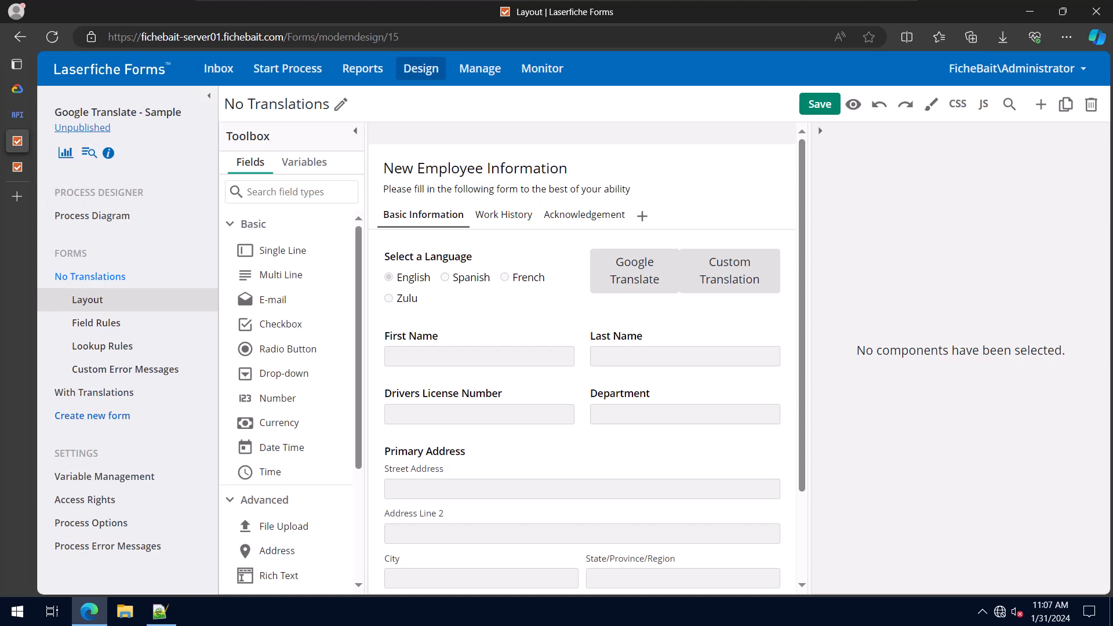
left_click(984, 104)
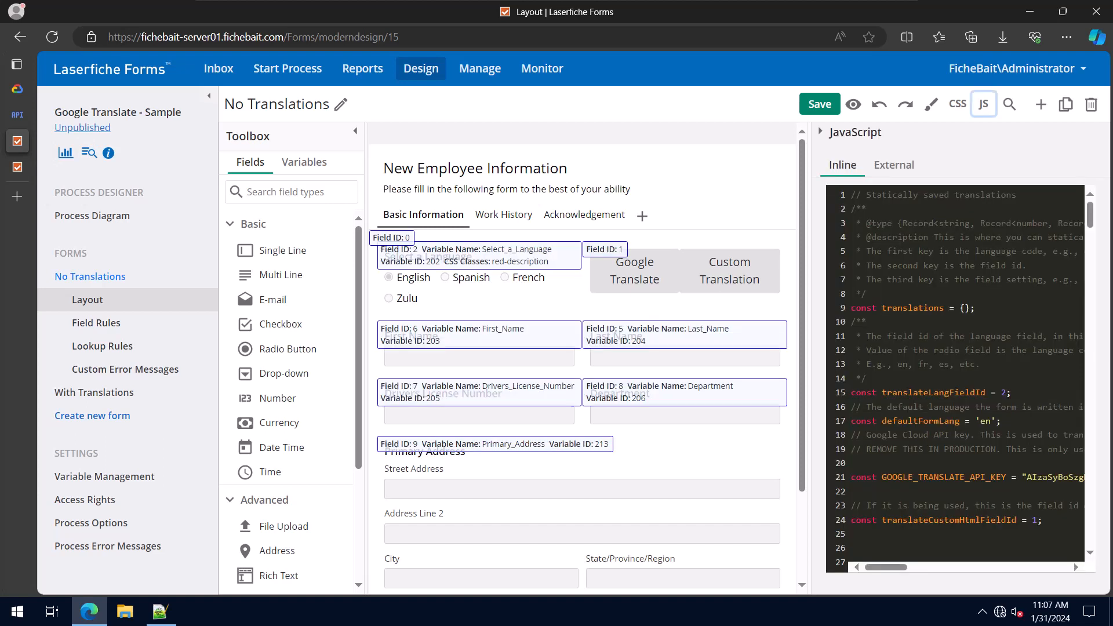
left_click_drag(970, 309, 959, 308)
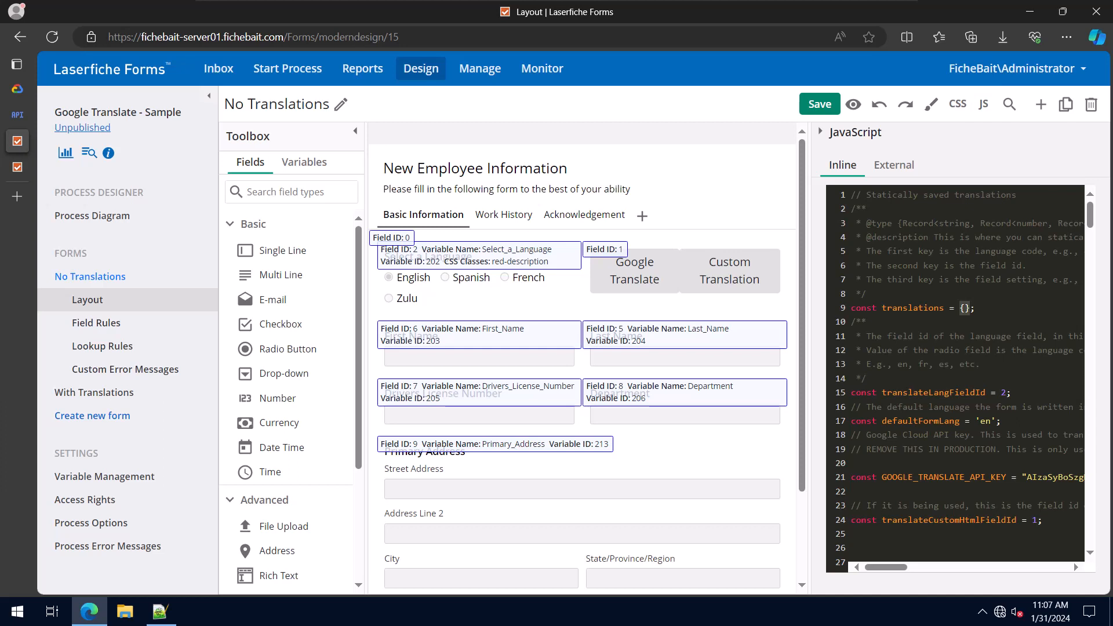
key("ctrl+v")
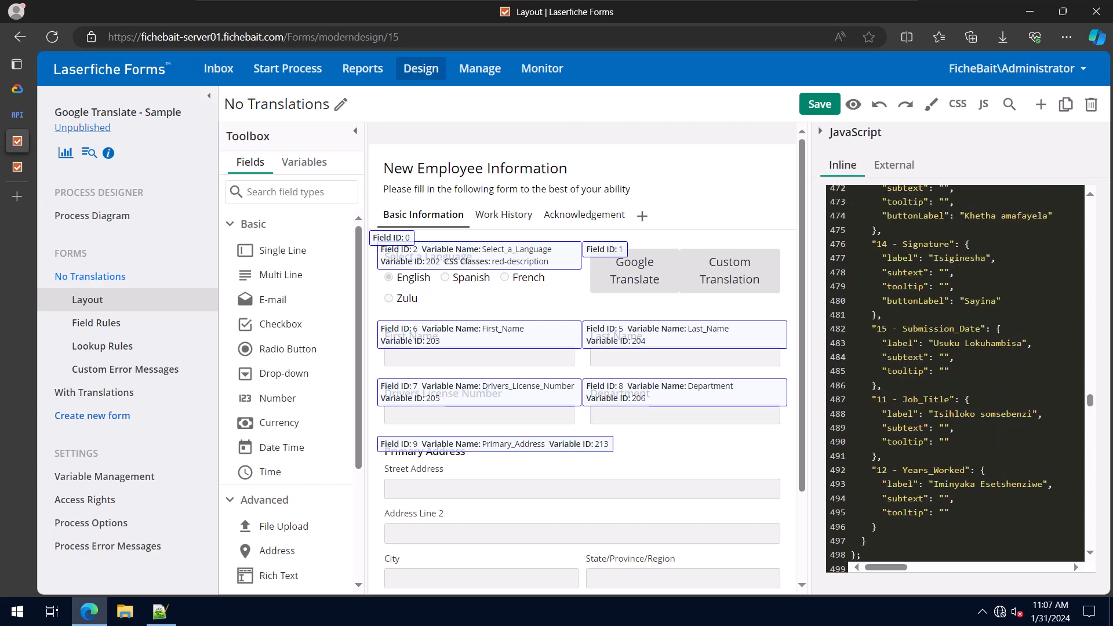
left_click_drag(818, 126, 827, 127)
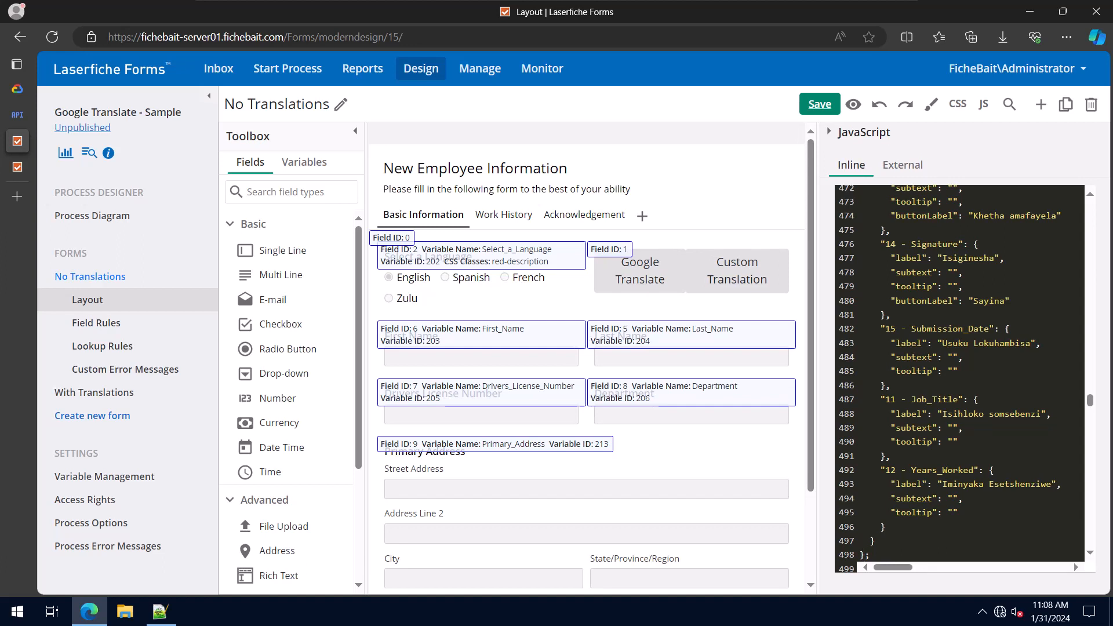
key("ctrl+s")
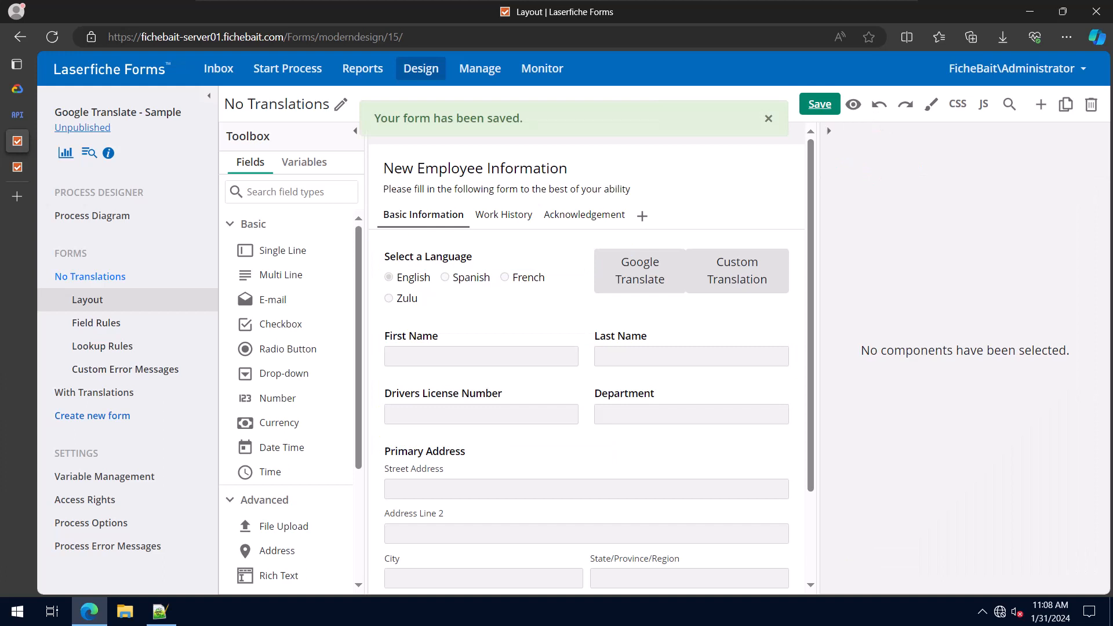
Preview the saved form in Spanish and check its Basic Information, Work History and Acknowledgement pages.
left_click(852, 104)
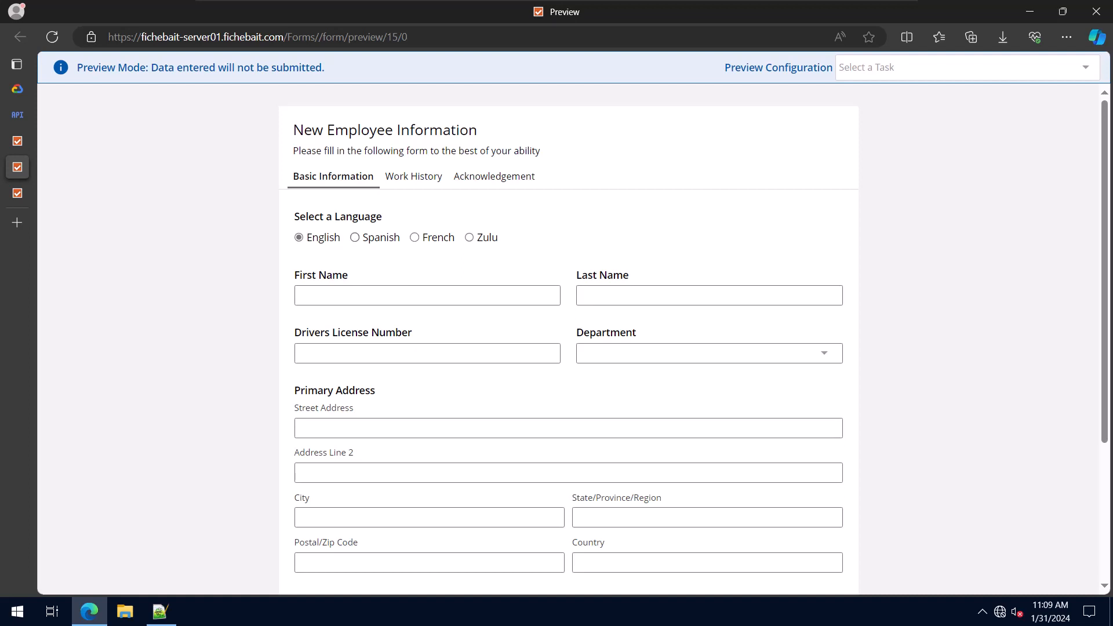
left_click(355, 238)
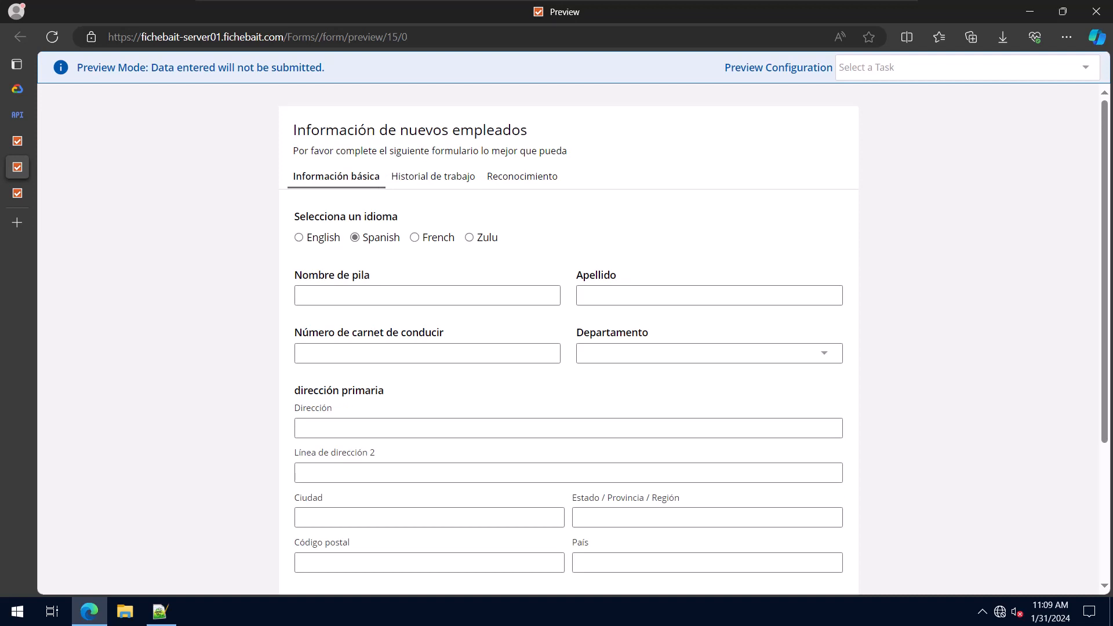
scroll(568, 339, "down", 3)
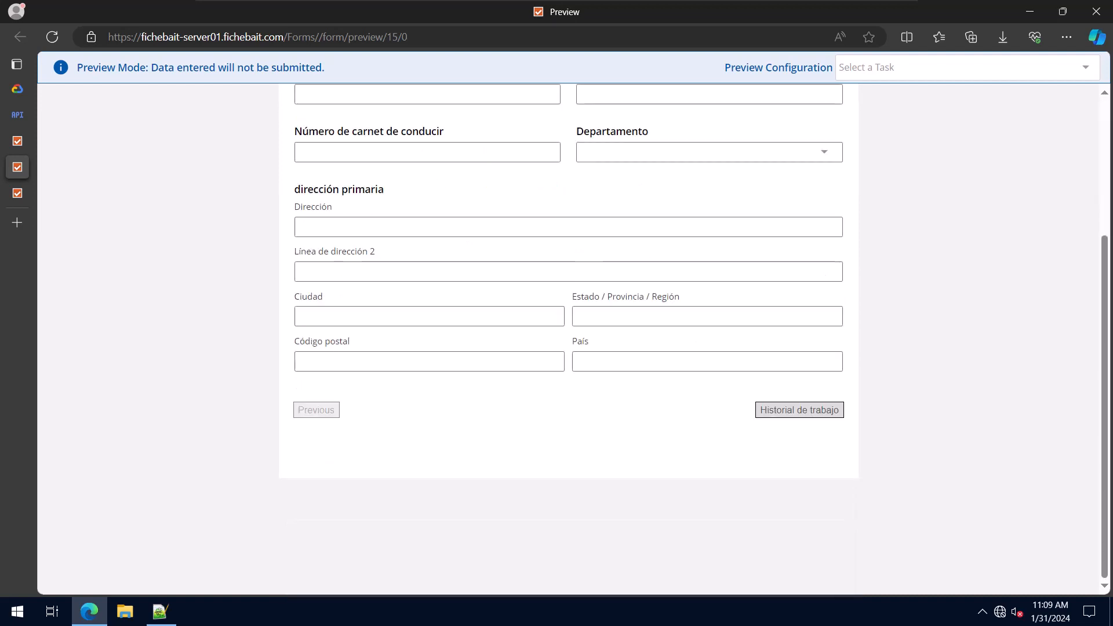
scroll(568, 339, "up", 3)
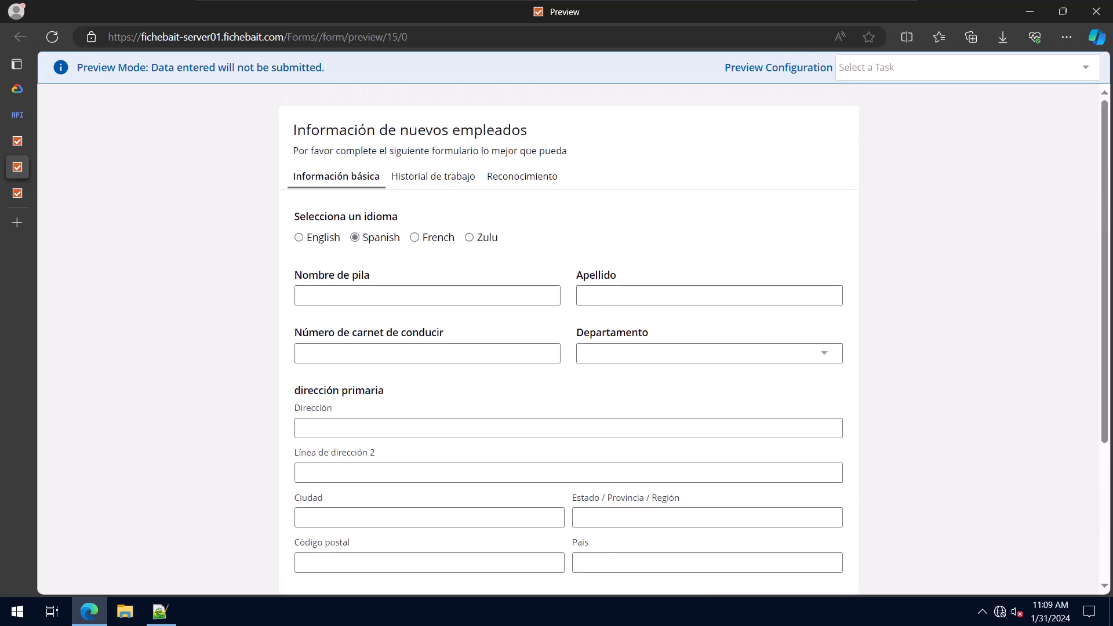
left_click(433, 176)
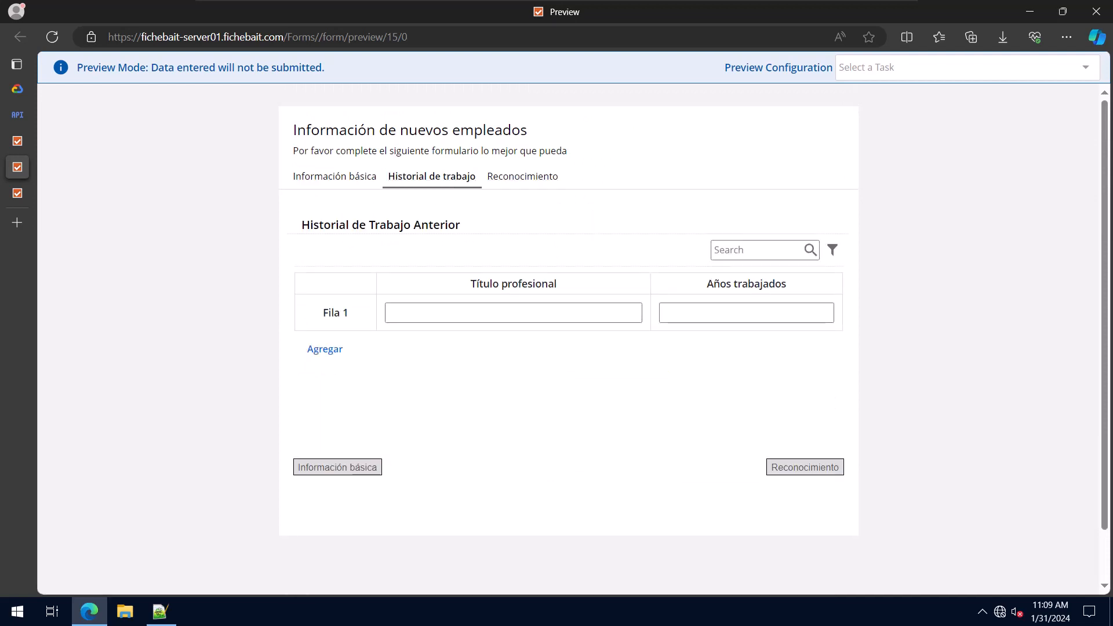
left_click(522, 176)
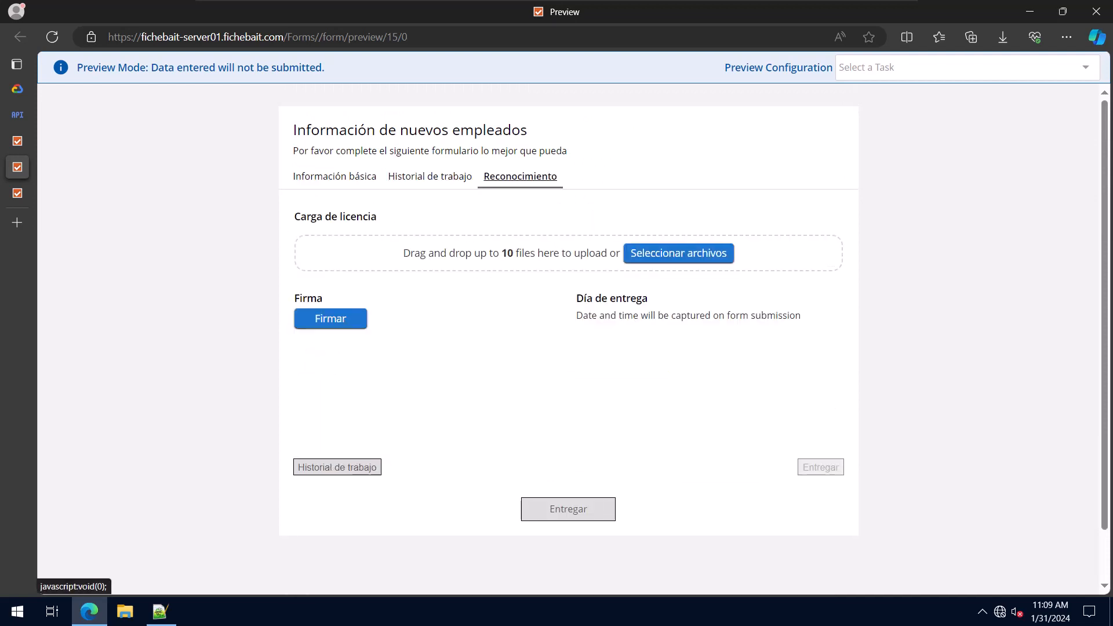
left_click(336, 176)
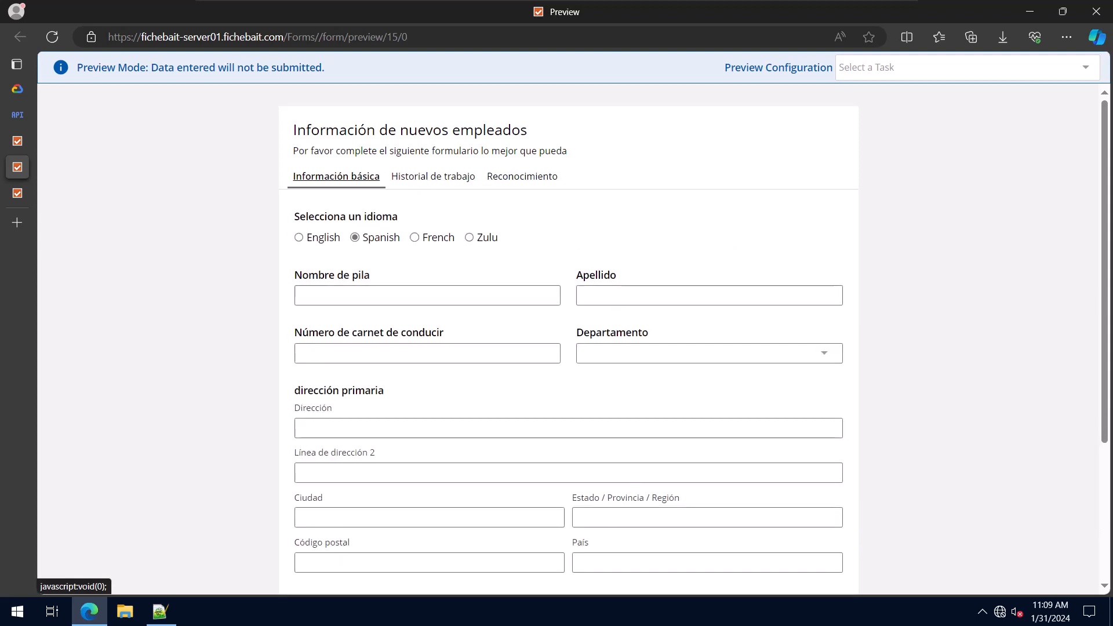
Switch the previewed form to French and check the translated labels on all three pages.
left_click(415, 237)
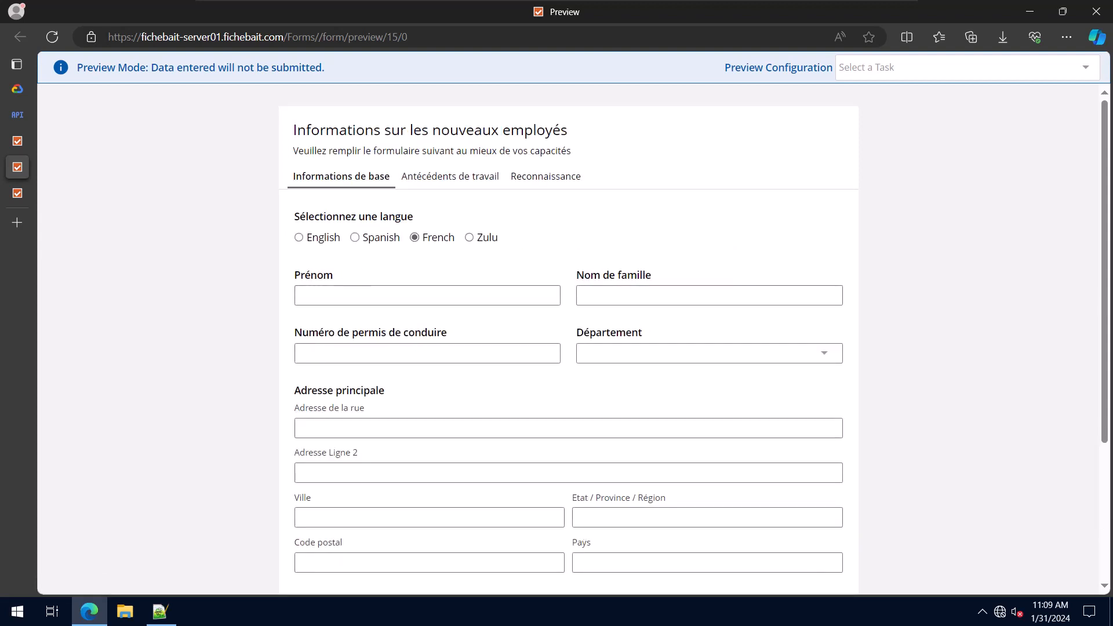
scroll(546, 176, "down", 1)
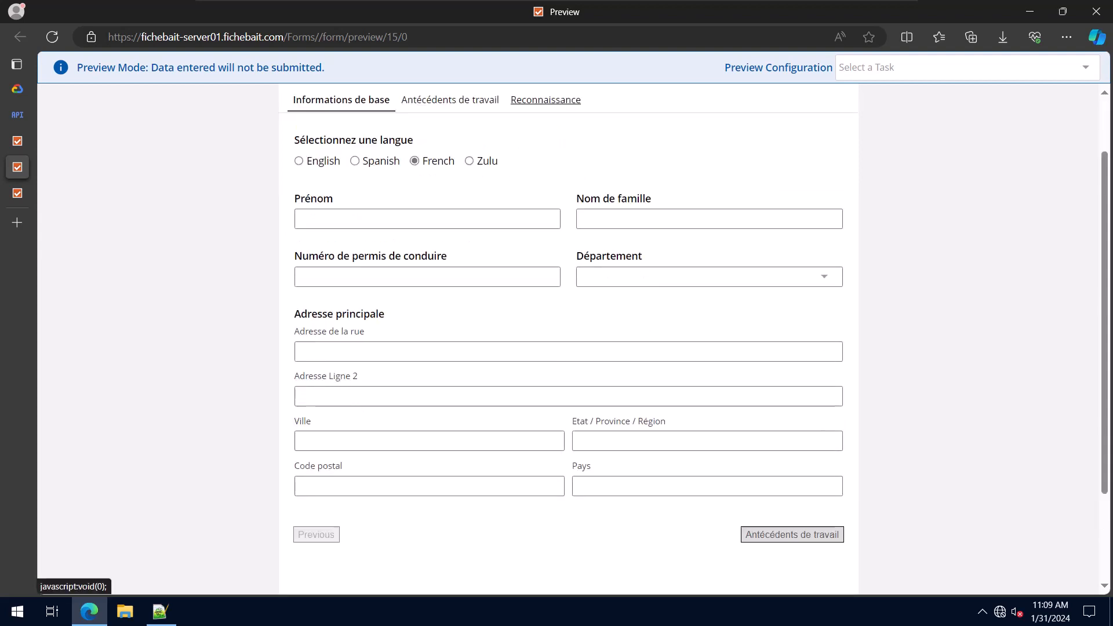
scroll(475, 176, "up", 1)
left_click(458, 177)
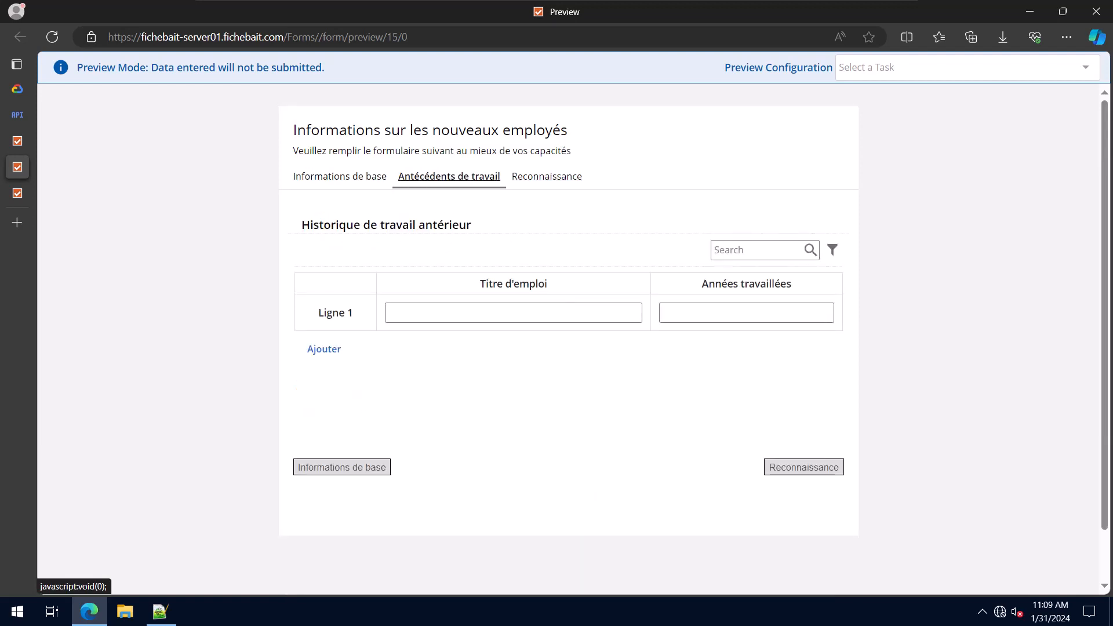
left_click(546, 176)
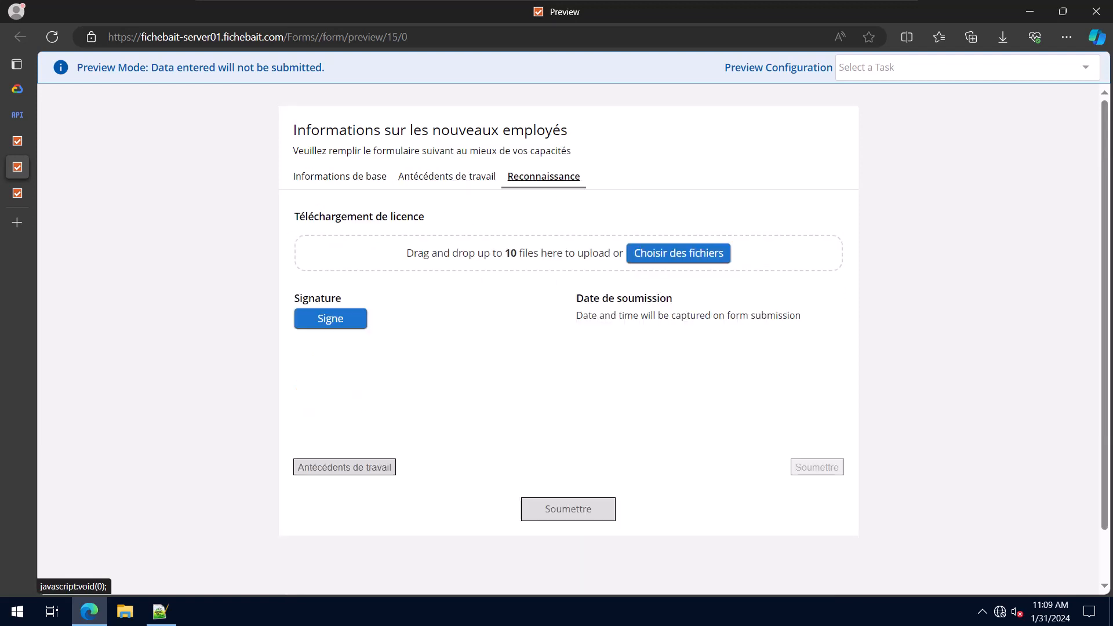
left_click(340, 176)
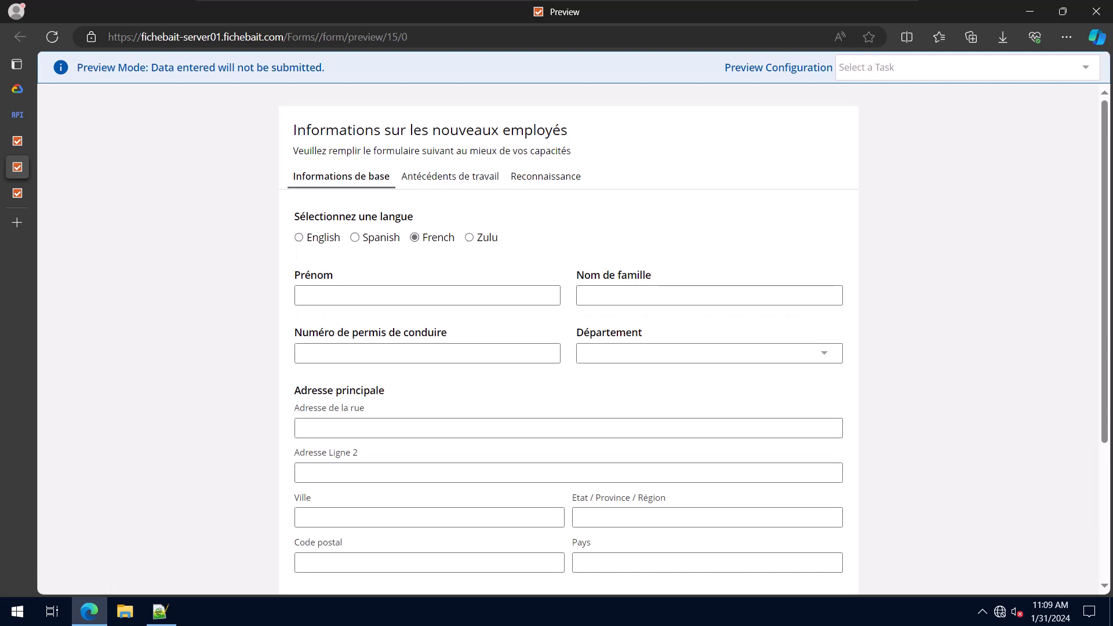
Switch the previewed form to Zulu and check the translated labels on all three pages.
left_click(469, 237)
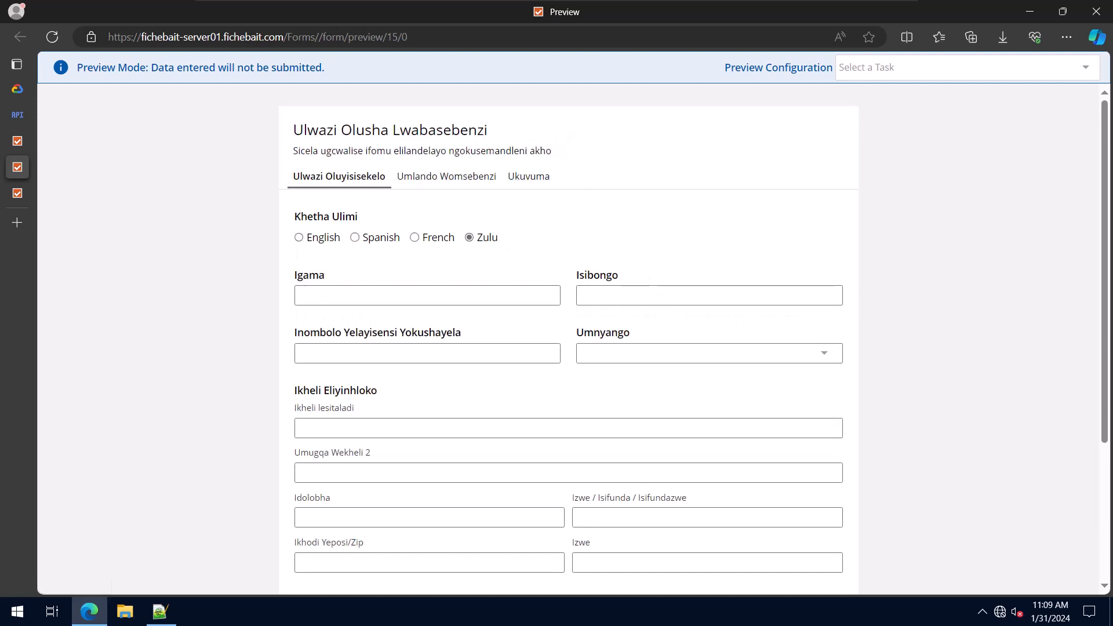
scroll(568, 339, "down", 1)
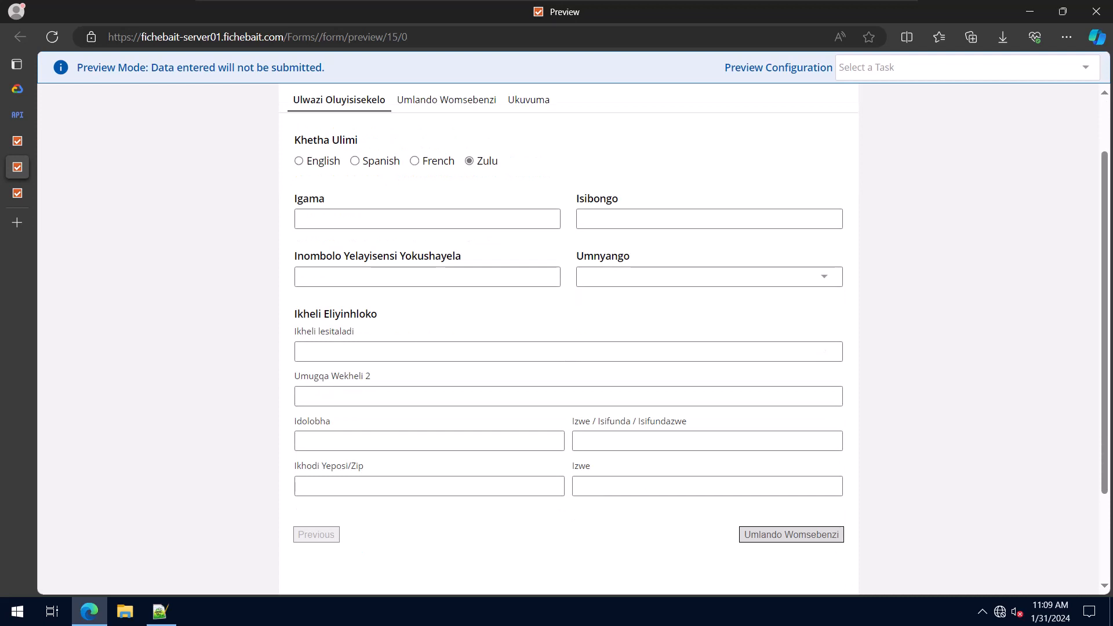
scroll(568, 339, "up", 1)
left_click(444, 176)
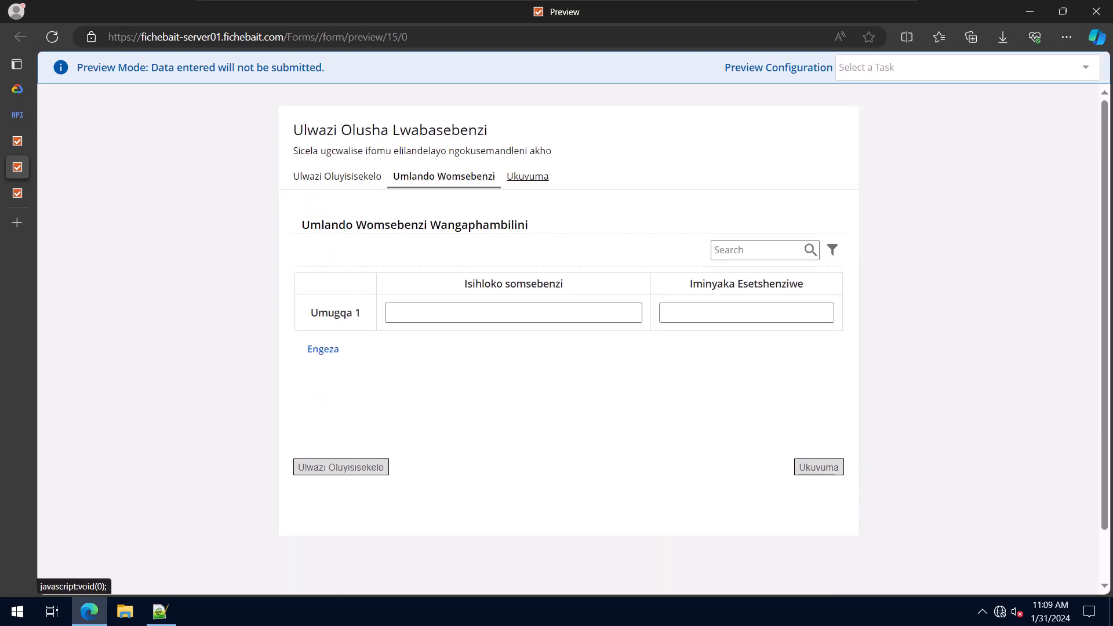
left_click(527, 176)
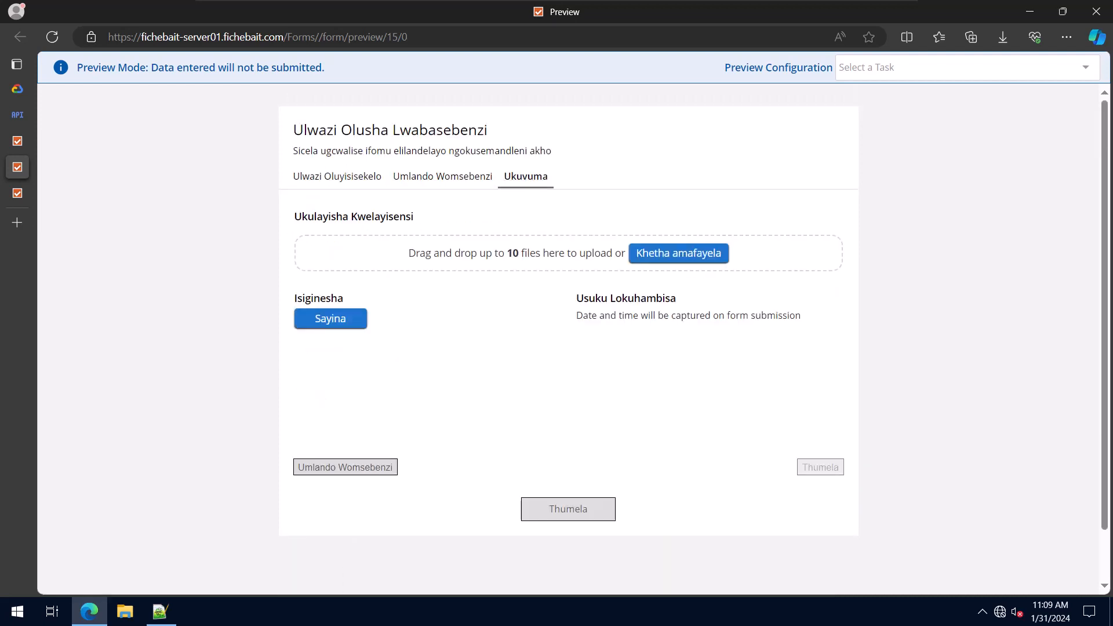
left_click(337, 176)
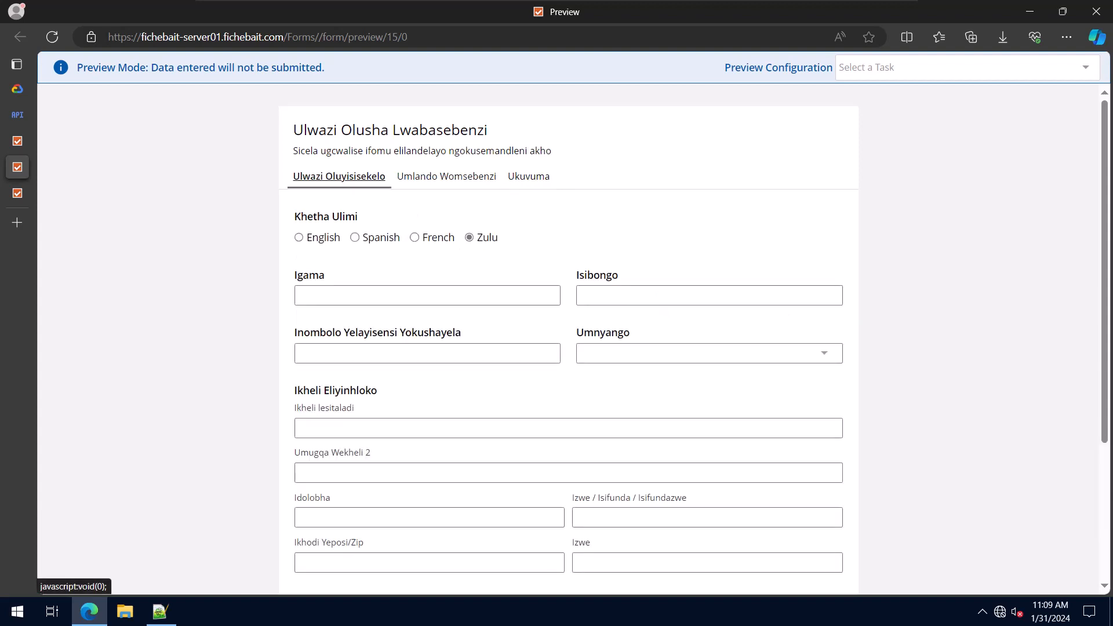
Examine the Google Translate API key line and its production-removal comment in the form's inline JavaScript.
left_click(18, 140)
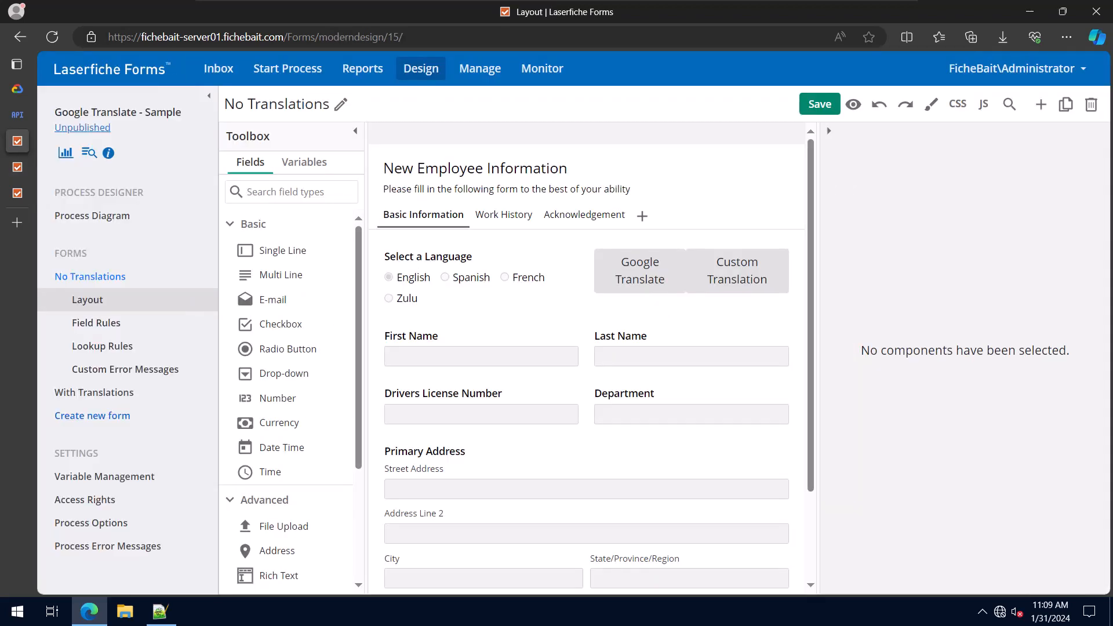
left_click(983, 104)
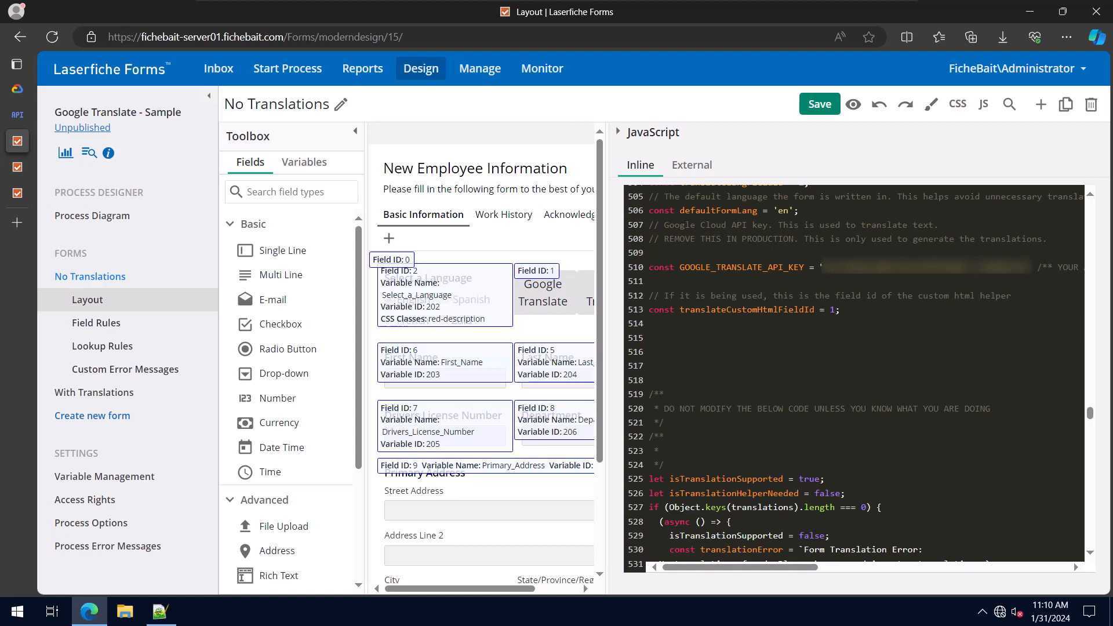
left_click_drag(649, 239, 995, 267)
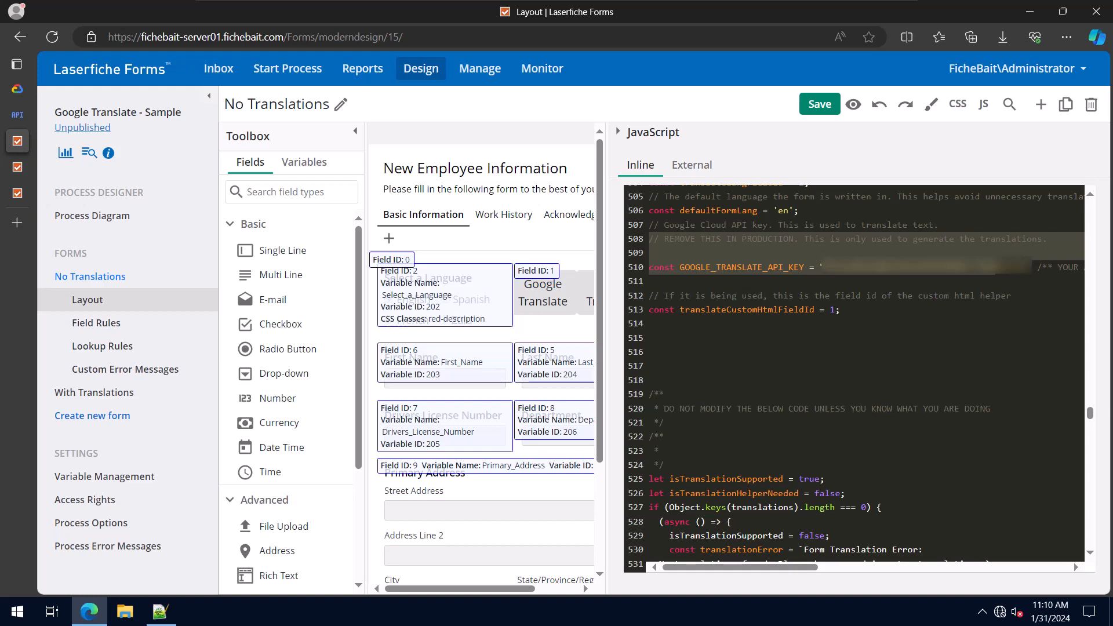
left_click_drag(616, 126, 824, 126)
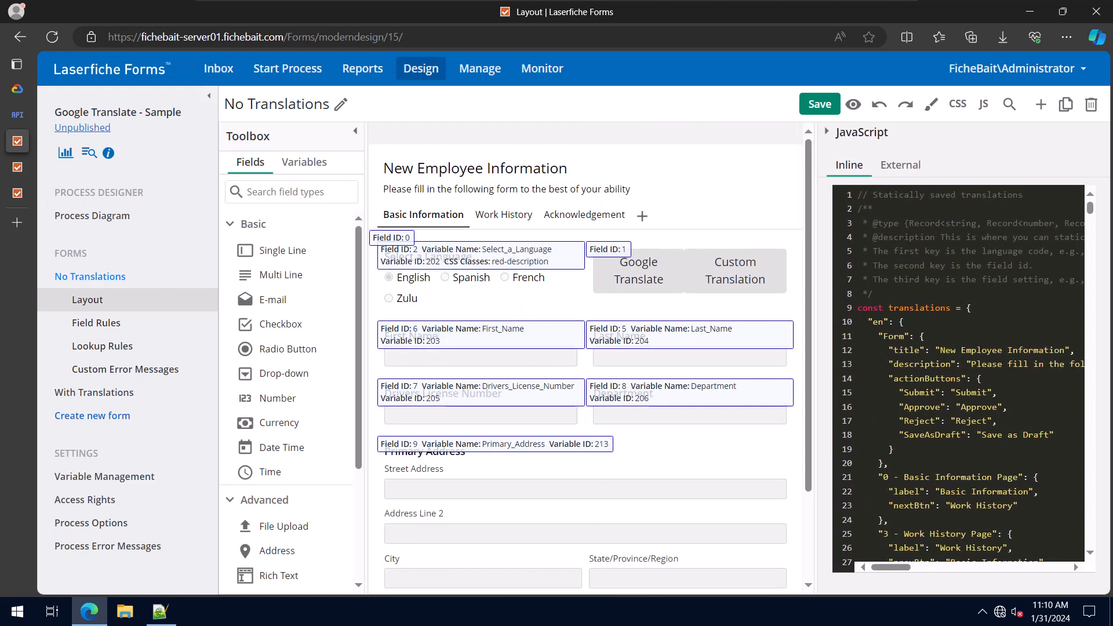